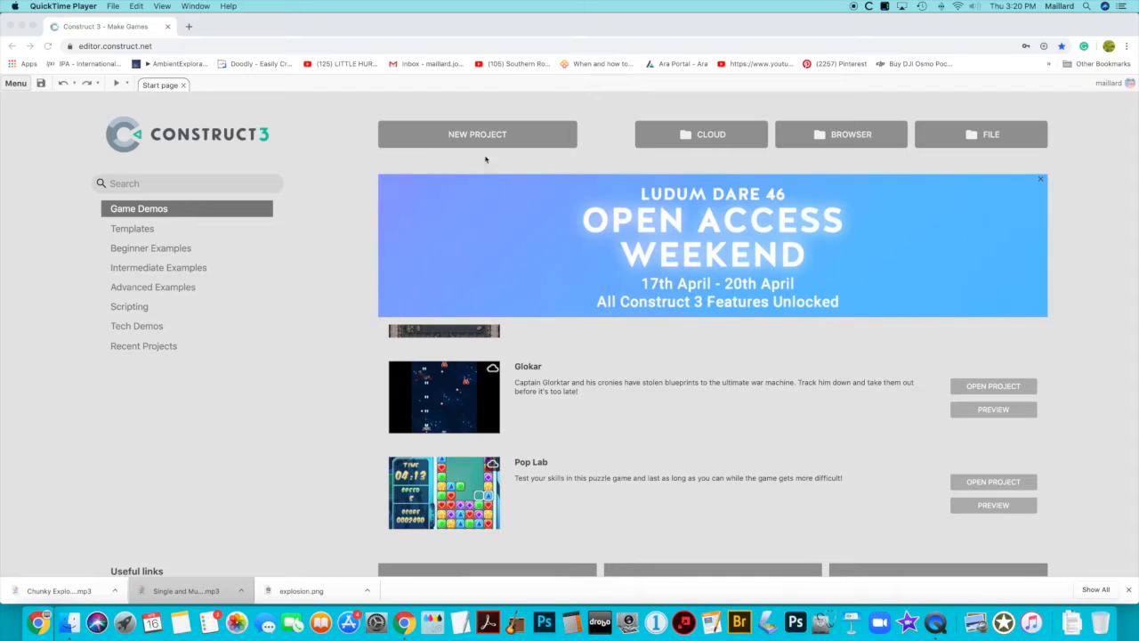
Step: Create a new project named "Variables" with the default SD landscape 16:9 preset
{"action": "left_click", "coordinate": [478, 140]}
{"action": "left_click", "coordinate": [478, 140]}
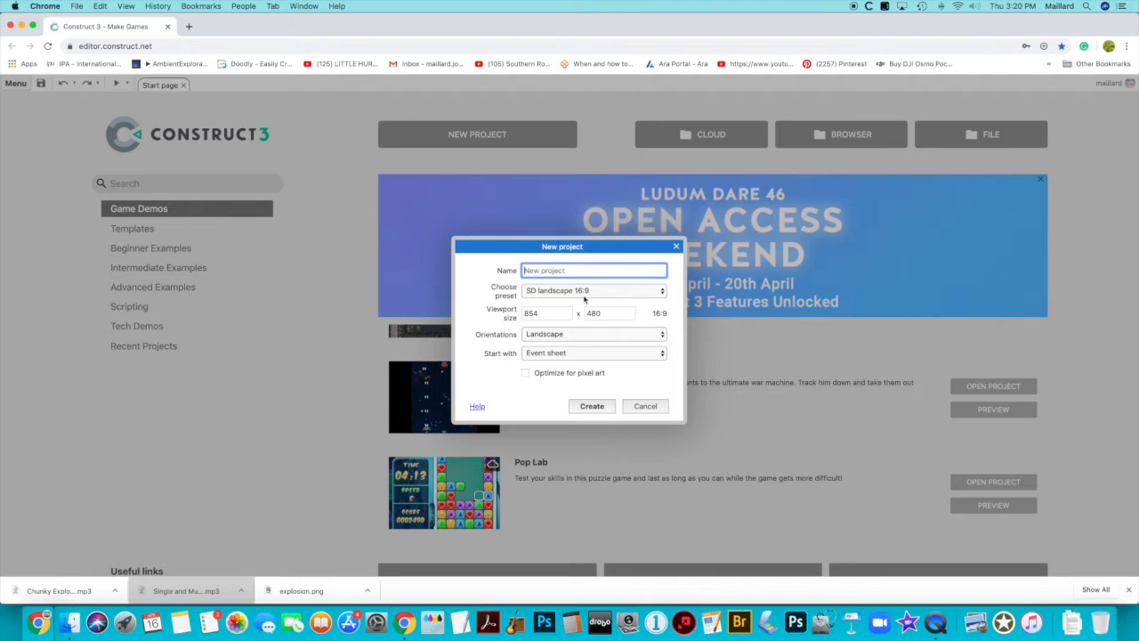
{"action": "type", "text": "Va"}
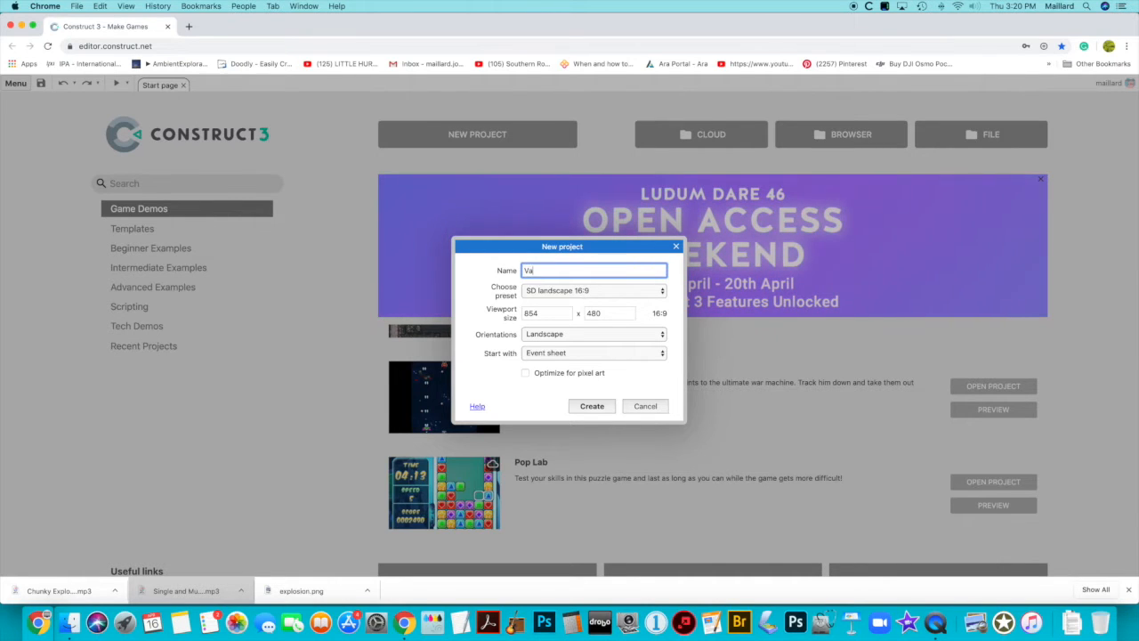
{"action": "type", "text": "riables"}
{"action": "left_click", "coordinate": [592, 407]}
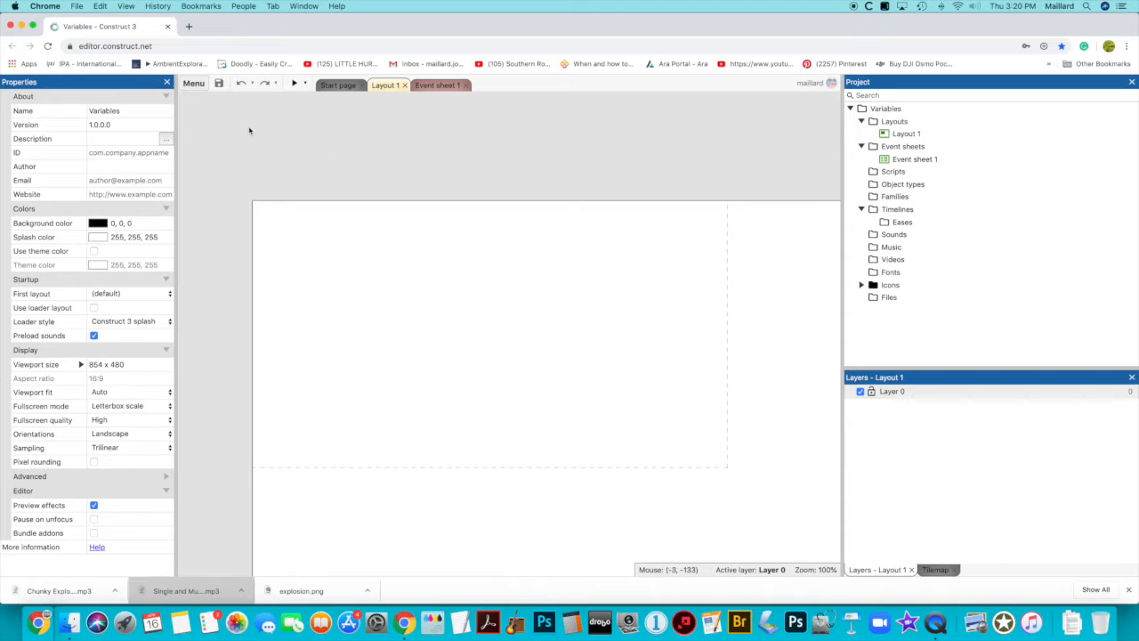
Step: Save the project to Google Drive under the file name "Variables1.c3p"
{"action": "left_click", "coordinate": [196, 84]}
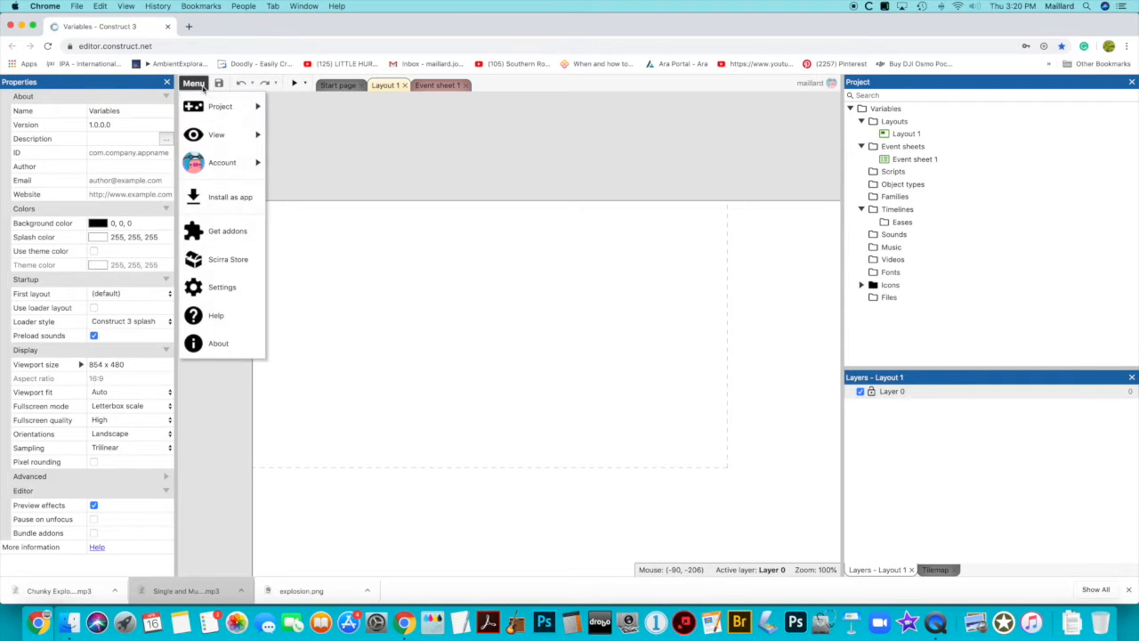
{"action": "mouse_move", "coordinate": [222, 106]}
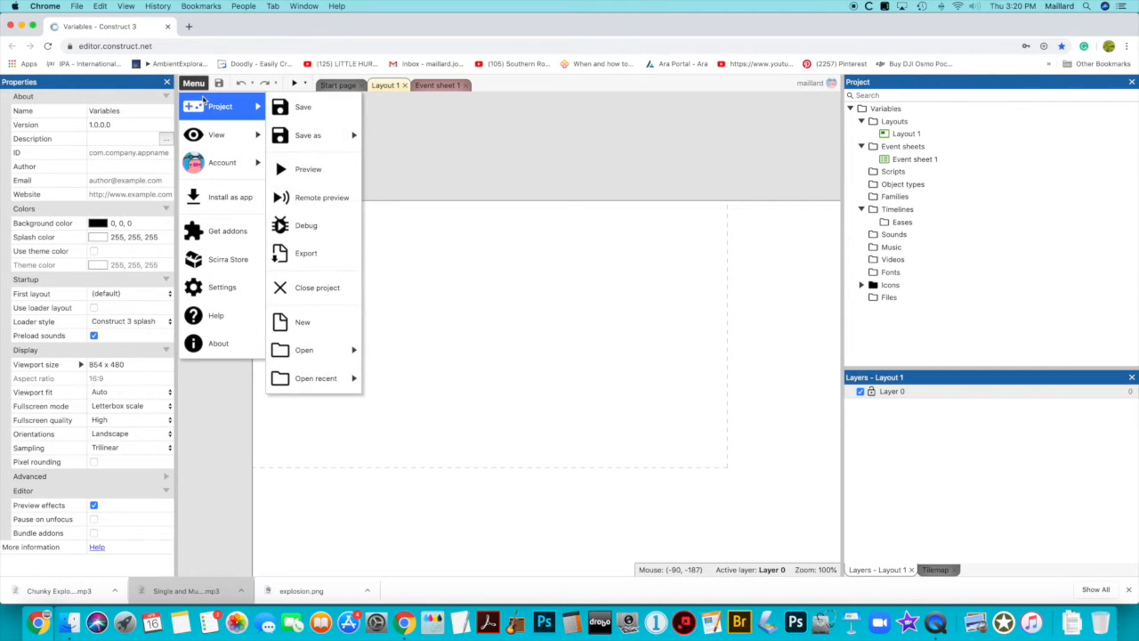
{"action": "mouse_move", "coordinate": [291, 133]}
{"action": "left_click", "coordinate": [391, 136]}
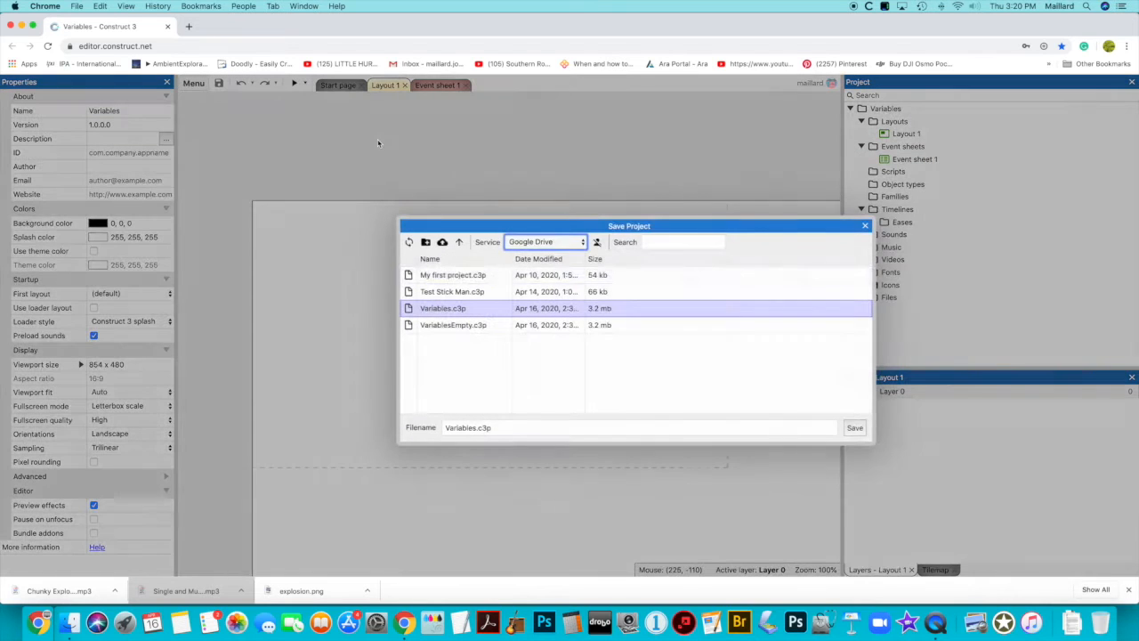
{"action": "left_click", "coordinate": [659, 246]}
{"action": "left_click", "coordinate": [481, 428]}
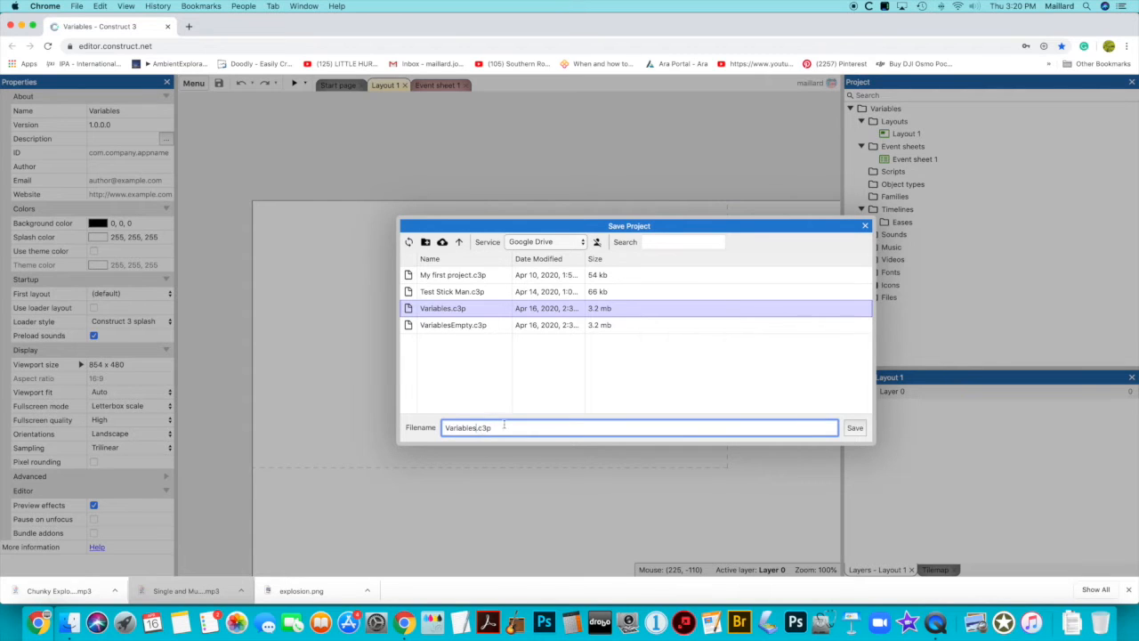
{"action": "type", "text": "1"}
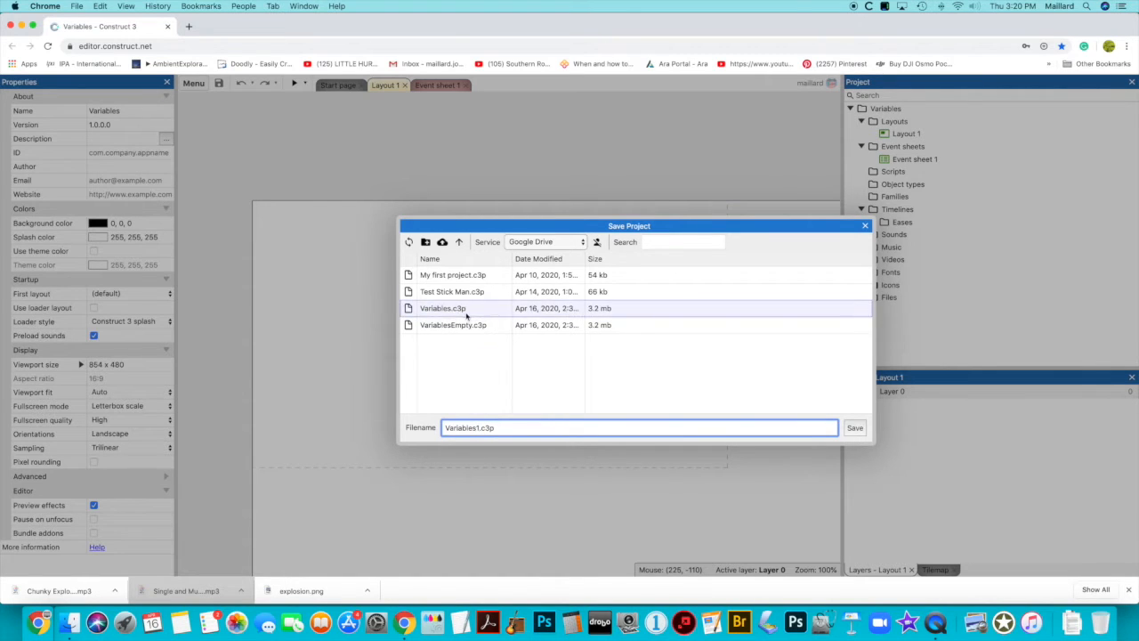
{"action": "left_click", "coordinate": [855, 428]}
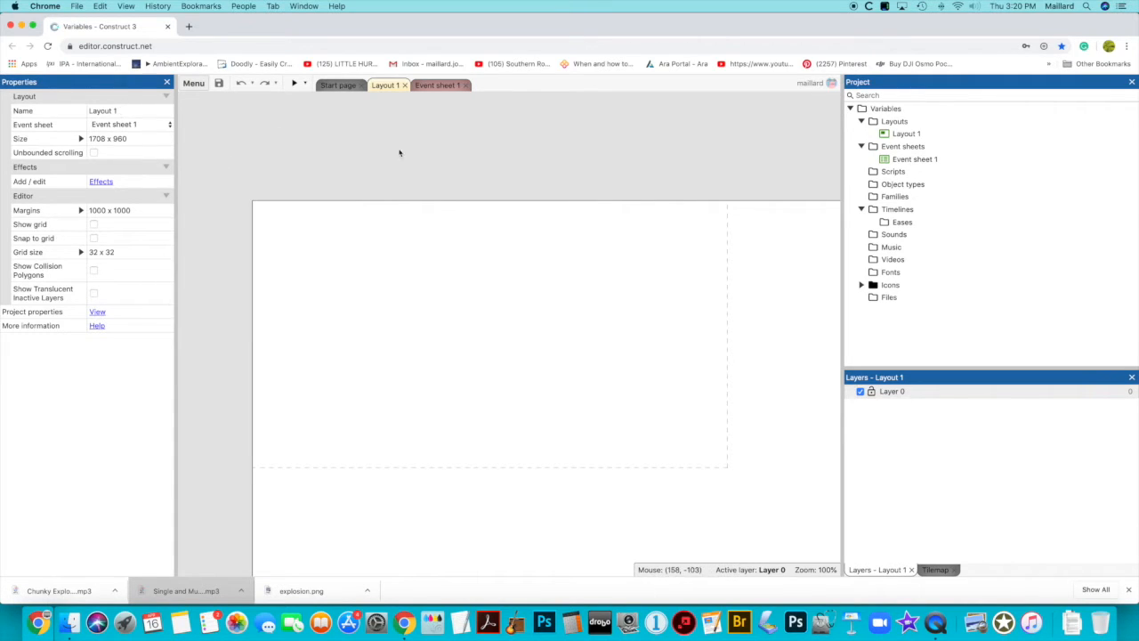
Step: Rename Layout 1 as "variables" in the project tree
{"action": "scroll", "coordinate": [601, 165], "scroll_direction": "down", "scroll_amount": 1}
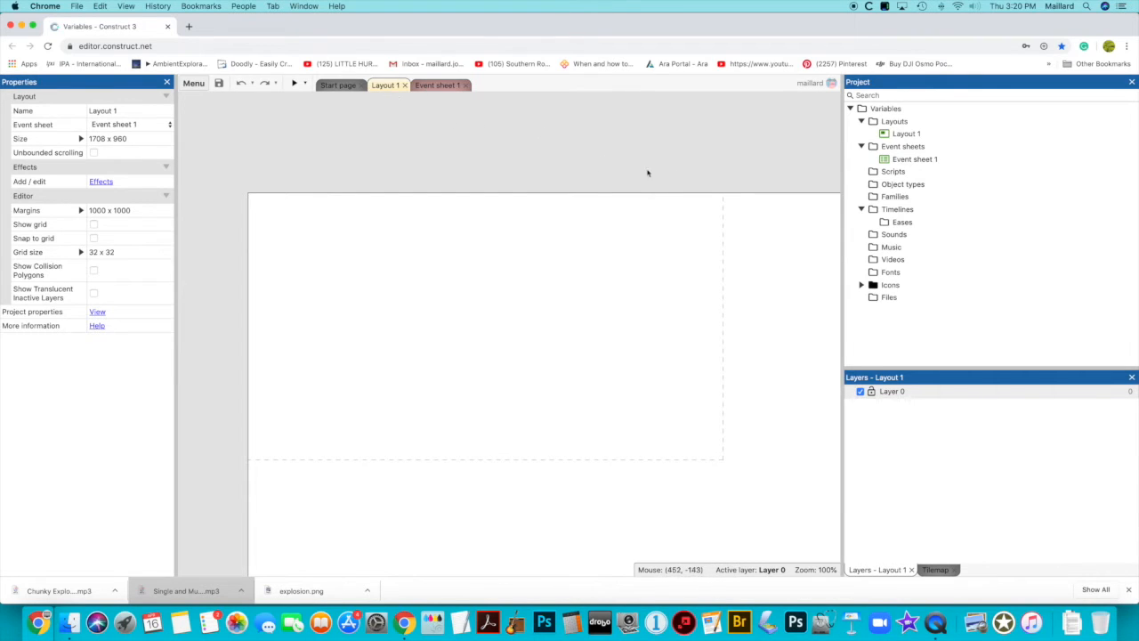
{"action": "left_click", "coordinate": [903, 134]}
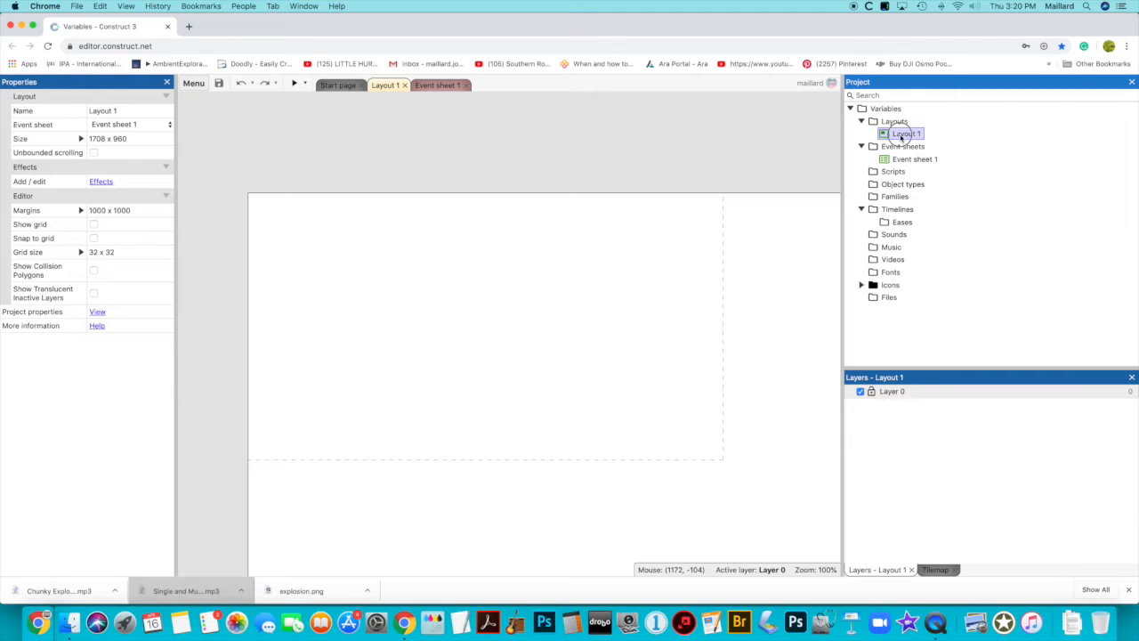
{"action": "left_click", "coordinate": [900, 134]}
{"action": "type", "text": "variables"}
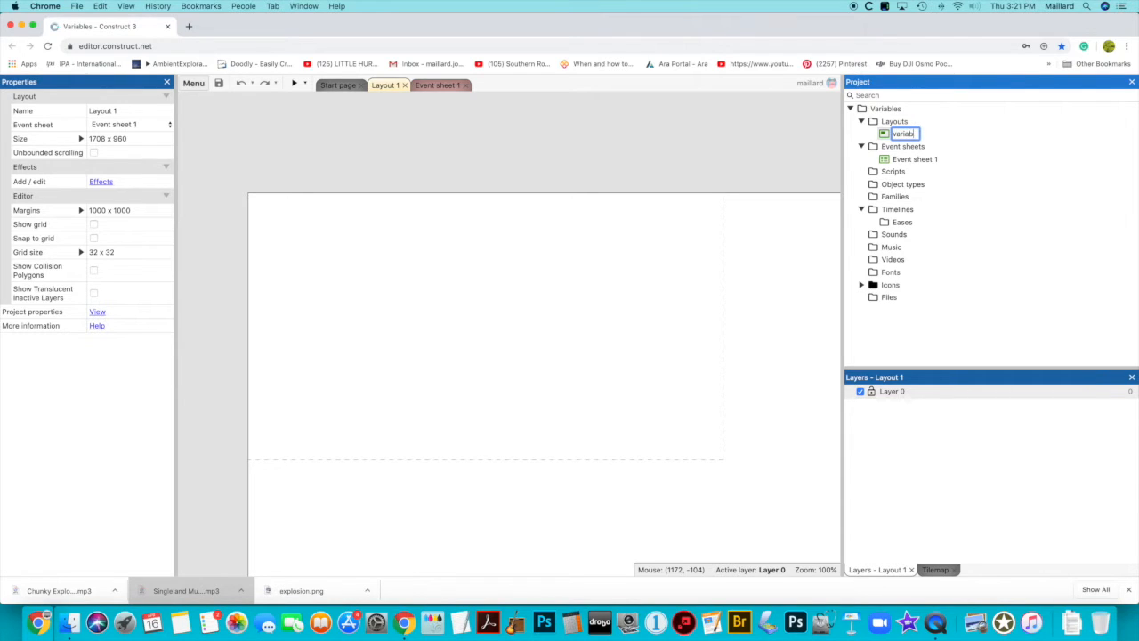
Step: Rename Event sheet 1 as "variableGameeventsheet" in the project tree
{"action": "left_click", "coordinate": [915, 159]}
{"action": "left_click", "coordinate": [914, 160]}
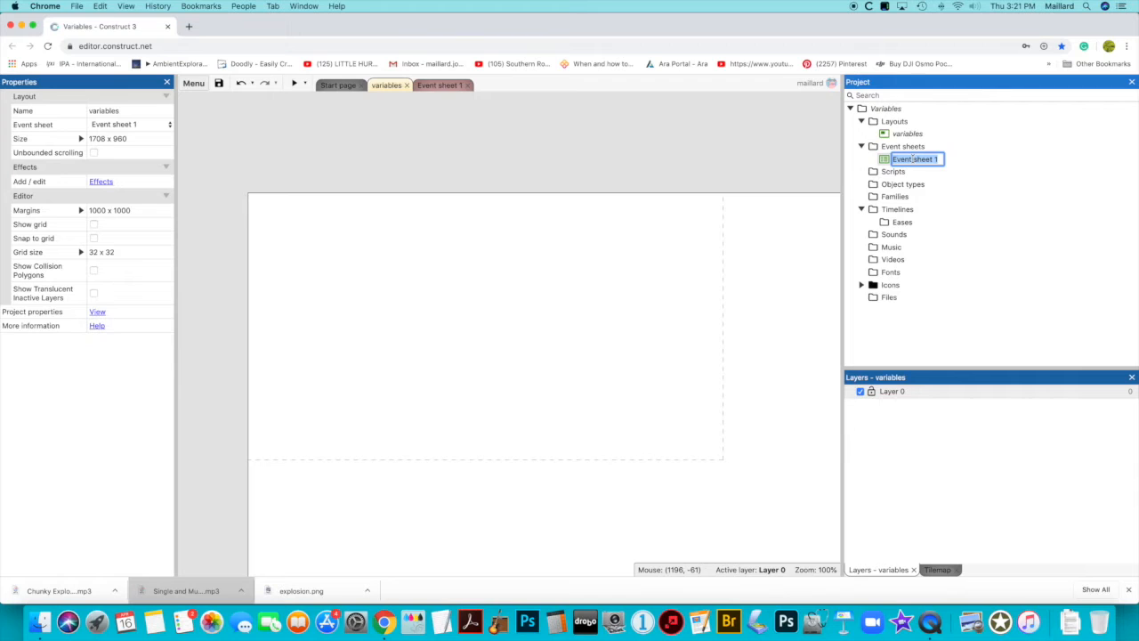
{"action": "type", "text": "variableGameeventsheet"}
{"action": "key", "text": "Return"}
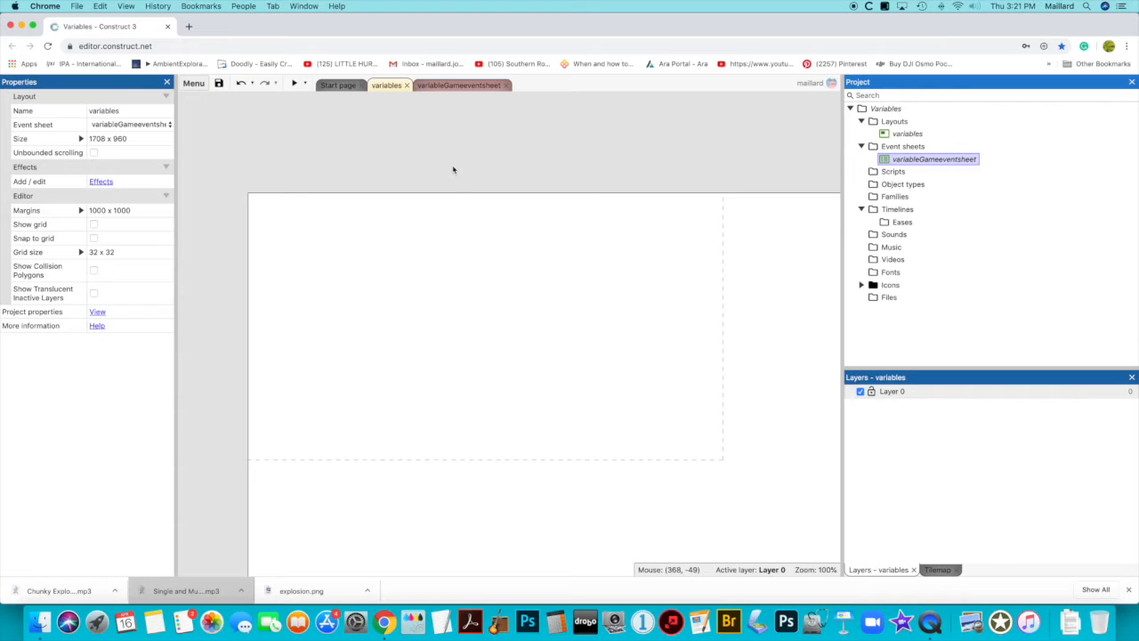
{"action": "scroll", "coordinate": [453, 169], "scroll_direction": "down", "scroll_amount": 1}
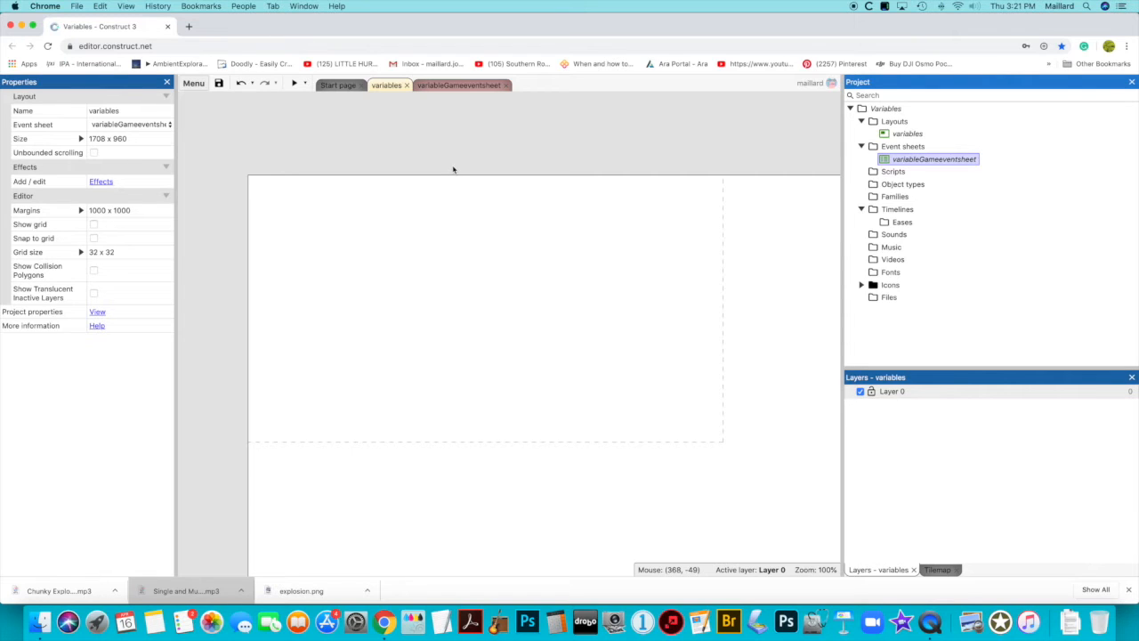
{"action": "right_click", "coordinate": [506, 267]}
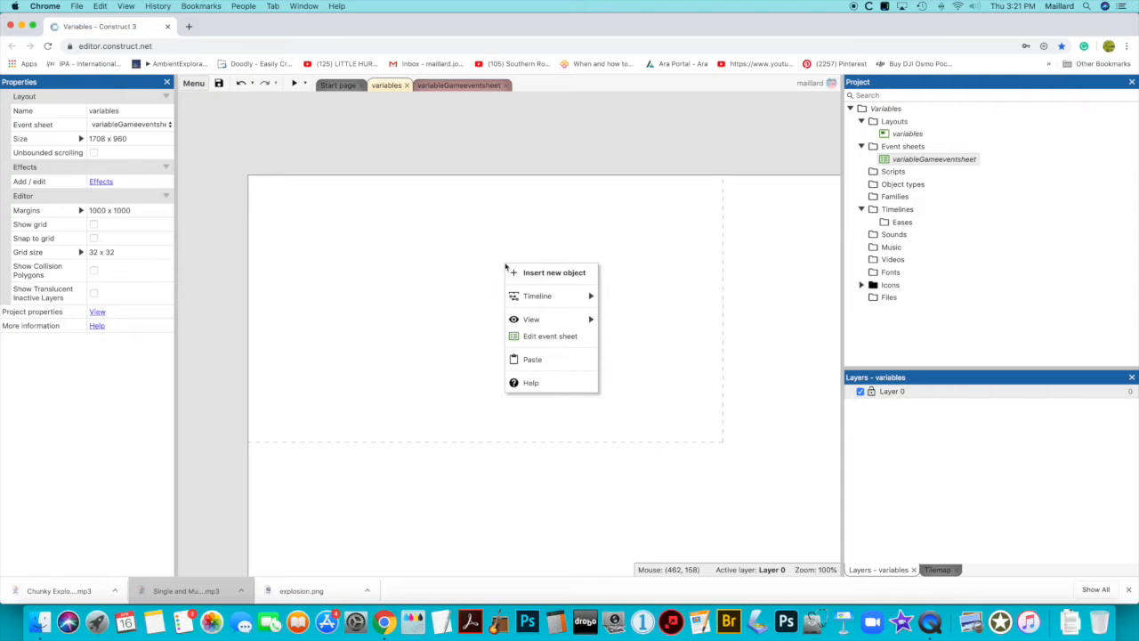
{"action": "left_click", "coordinate": [521, 273]}
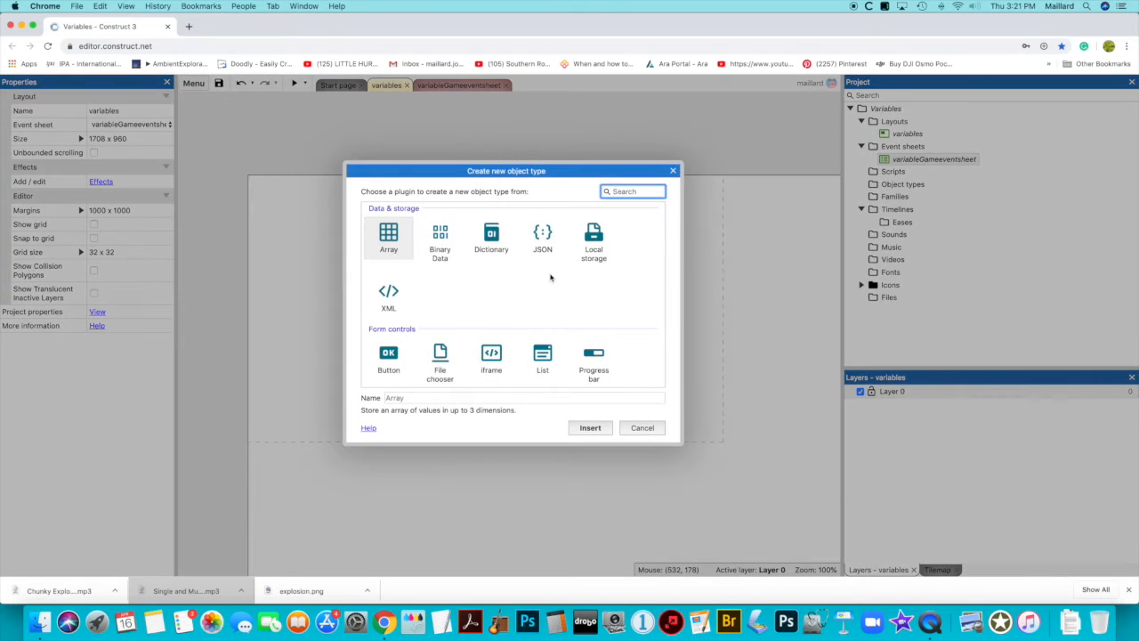
{"action": "scroll", "coordinate": [539, 272], "scroll_direction": "down", "scroll_amount": 5}
{"action": "scroll", "coordinate": [533, 270], "scroll_direction": "down", "scroll_amount": 2}
{"action": "left_click", "coordinate": [542, 299]}
{"action": "left_click", "coordinate": [592, 429]}
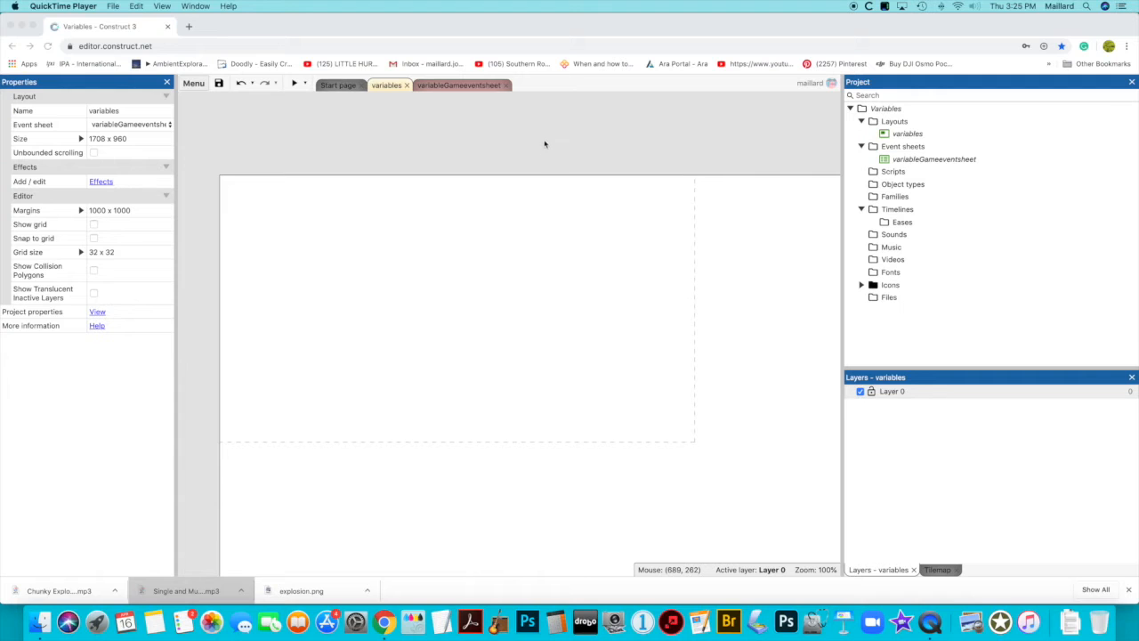
Step: Insert a new Sprite object and place it in the grey area just above the layout
{"action": "right_click", "coordinate": [491, 136]}
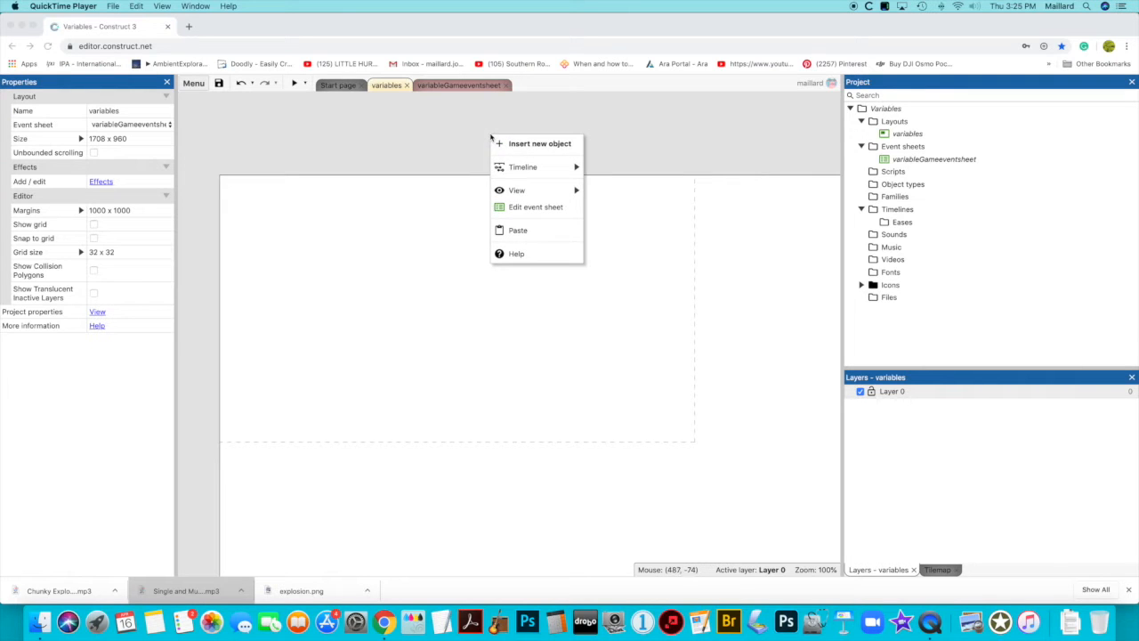
{"action": "left_click", "coordinate": [516, 145]}
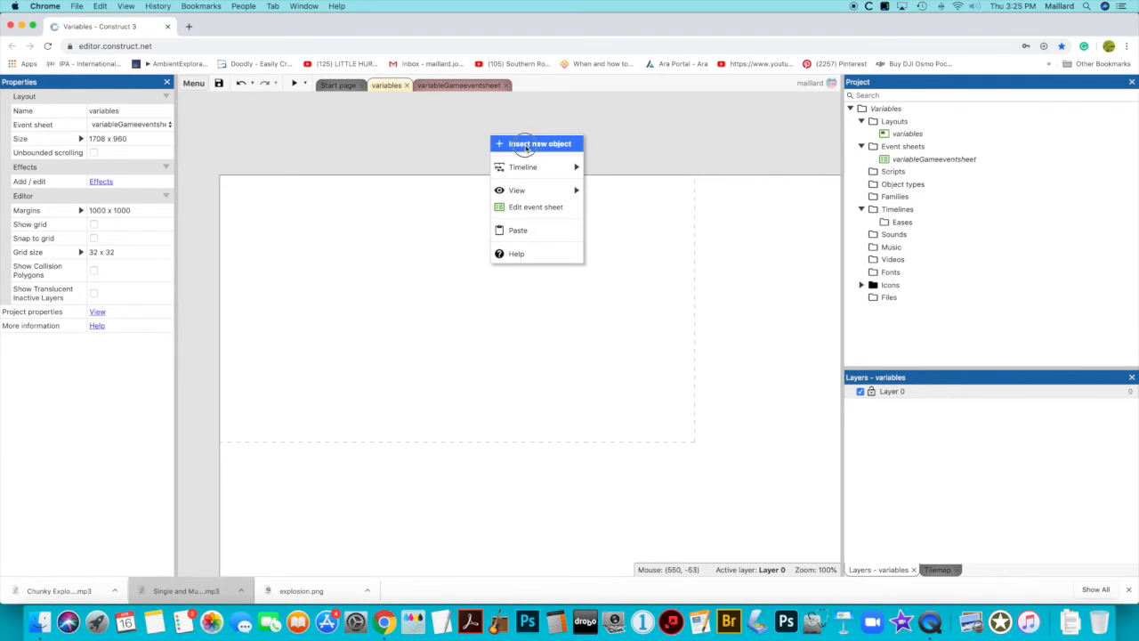
{"action": "left_click", "coordinate": [518, 144]}
{"action": "scroll", "coordinate": [513, 287], "scroll_direction": "down", "scroll_amount": 4}
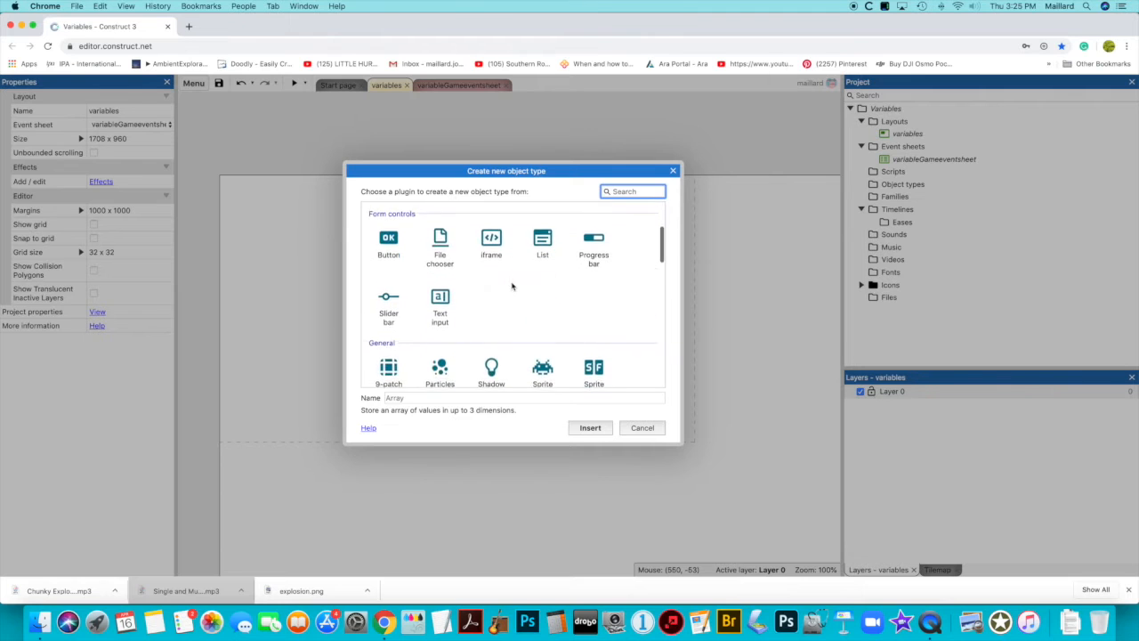
{"action": "left_click", "coordinate": [543, 300]}
{"action": "left_click", "coordinate": [590, 428]}
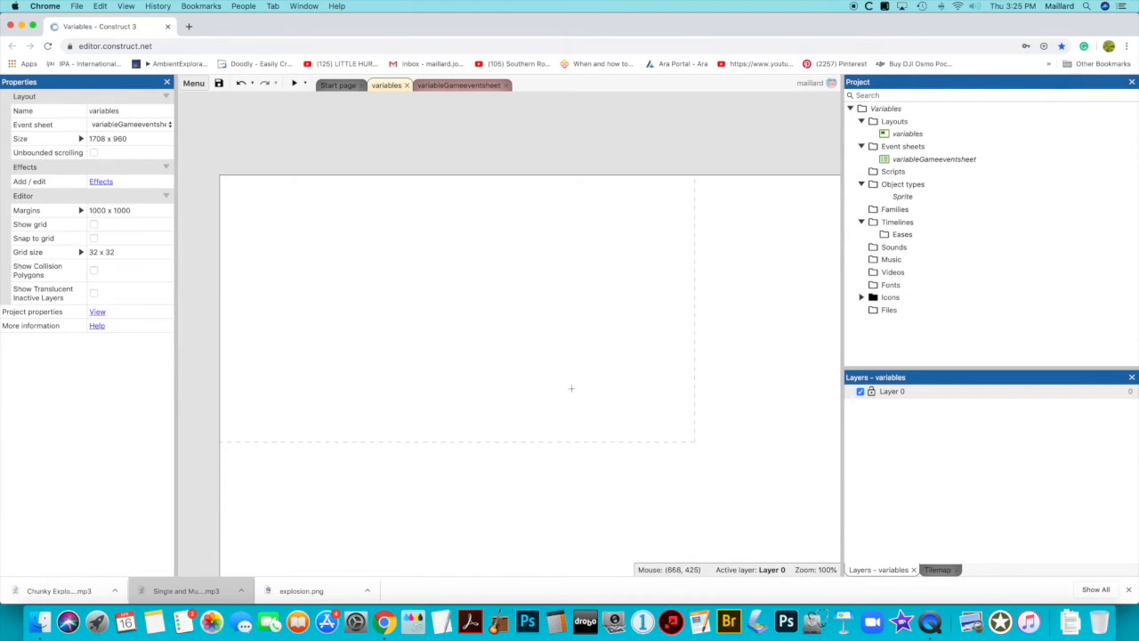
{"action": "left_click", "coordinate": [535, 128]}
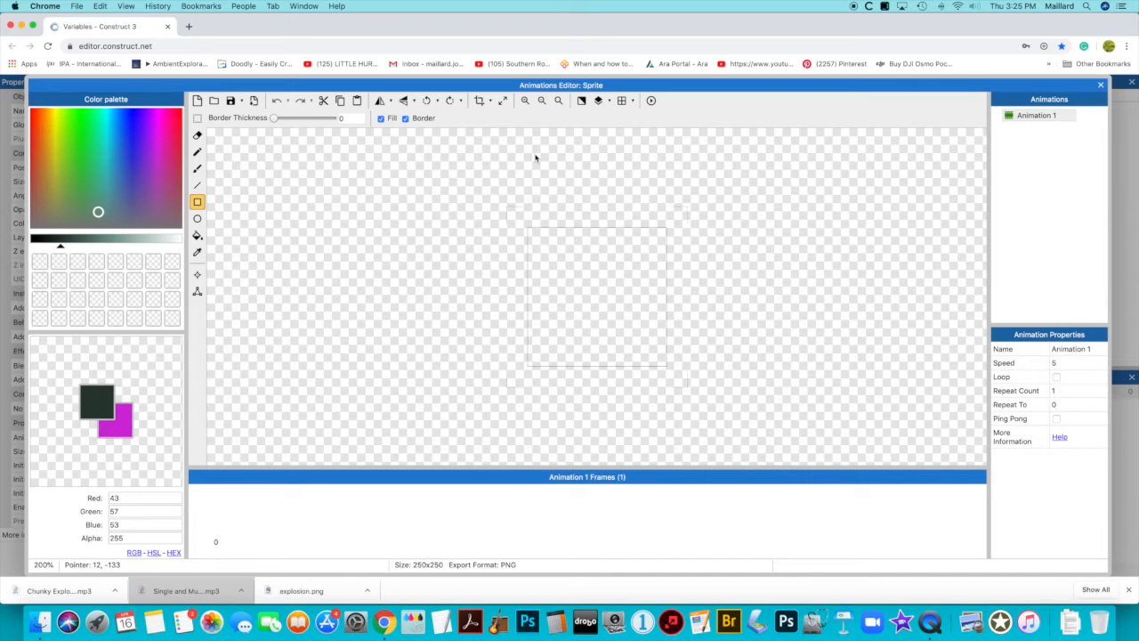
Step: Start importing Animation 1's frames from a sprite strip, using explosion.png from the "class two Variables" folder
{"action": "left_click", "coordinate": [217, 508]}
{"action": "right_click", "coordinate": [217, 509]}
{"action": "left_click", "coordinate": [257, 503]}
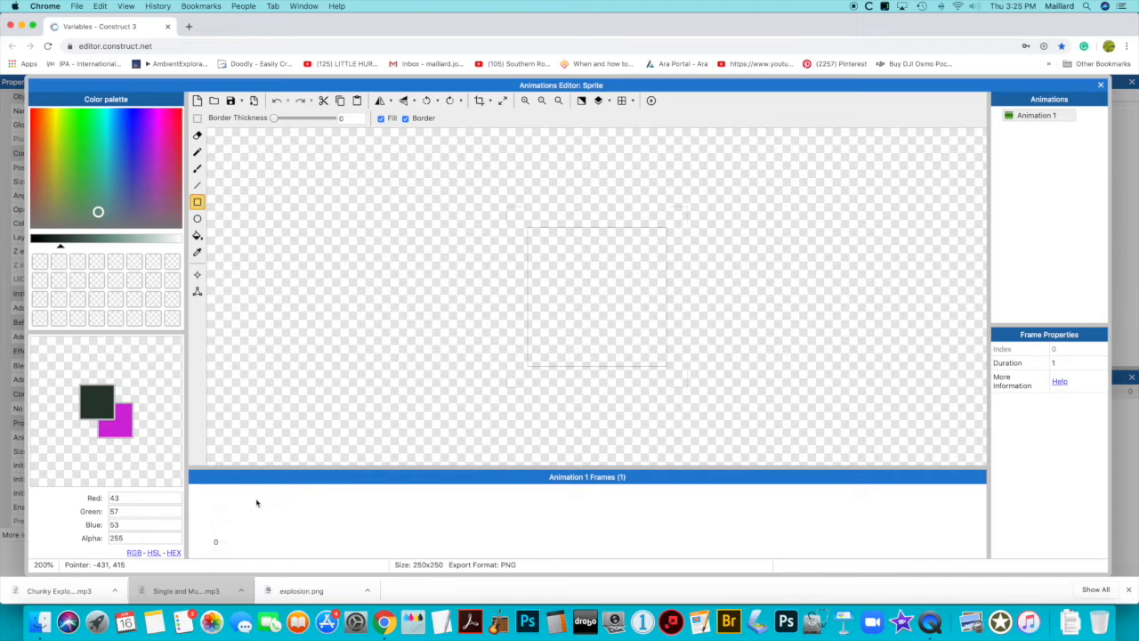
{"action": "left_click", "coordinate": [227, 507]}
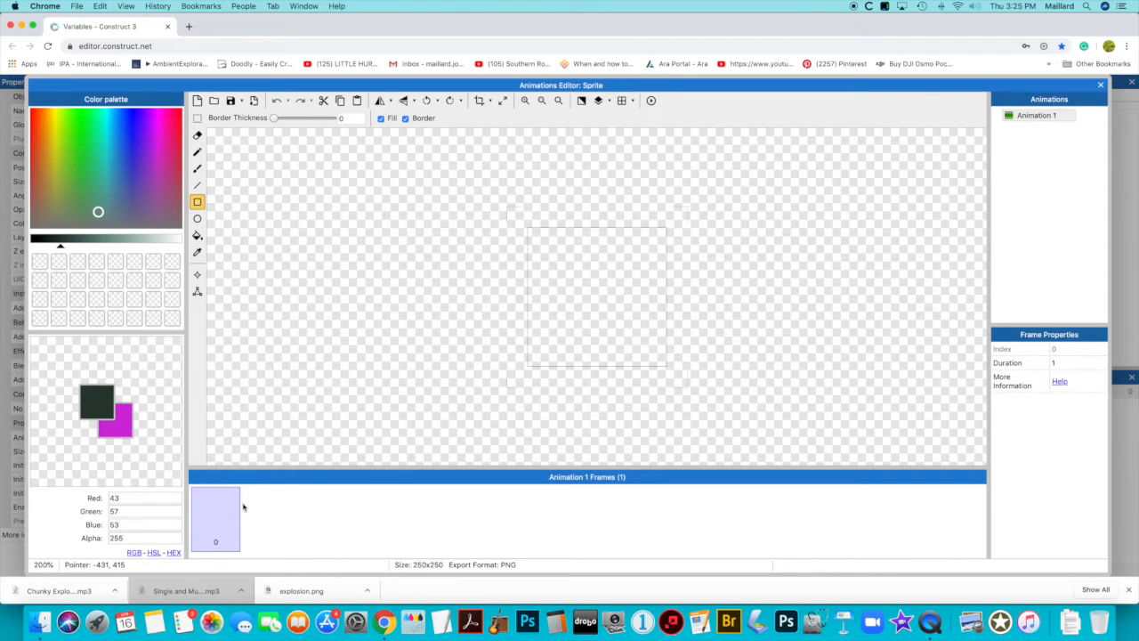
{"action": "left_click", "coordinate": [251, 507]}
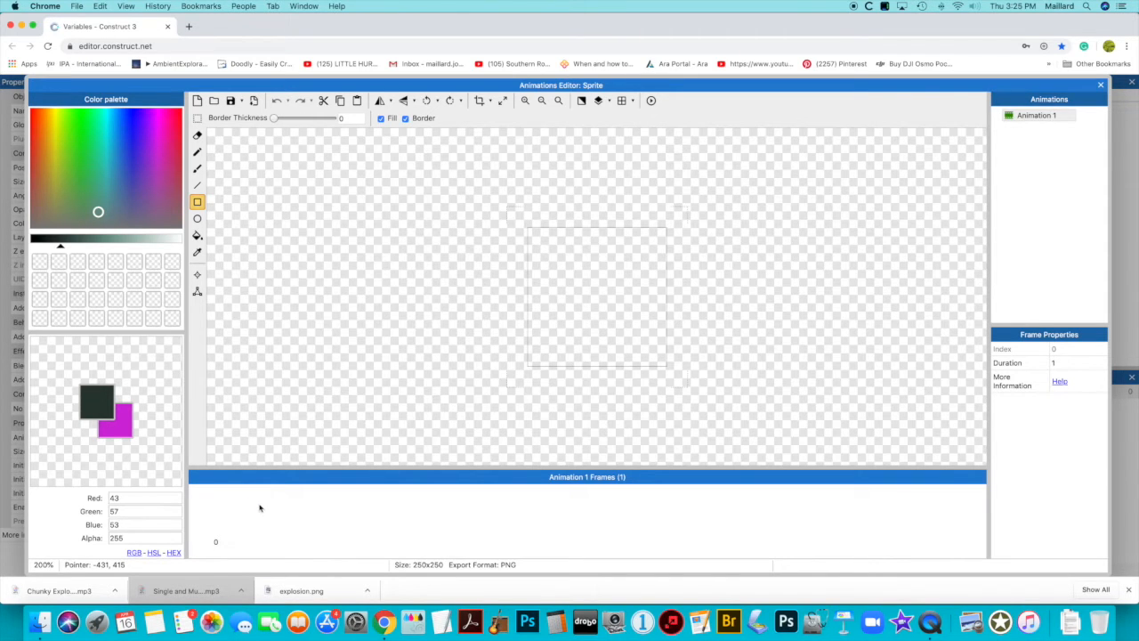
{"action": "right_click", "coordinate": [260, 508]}
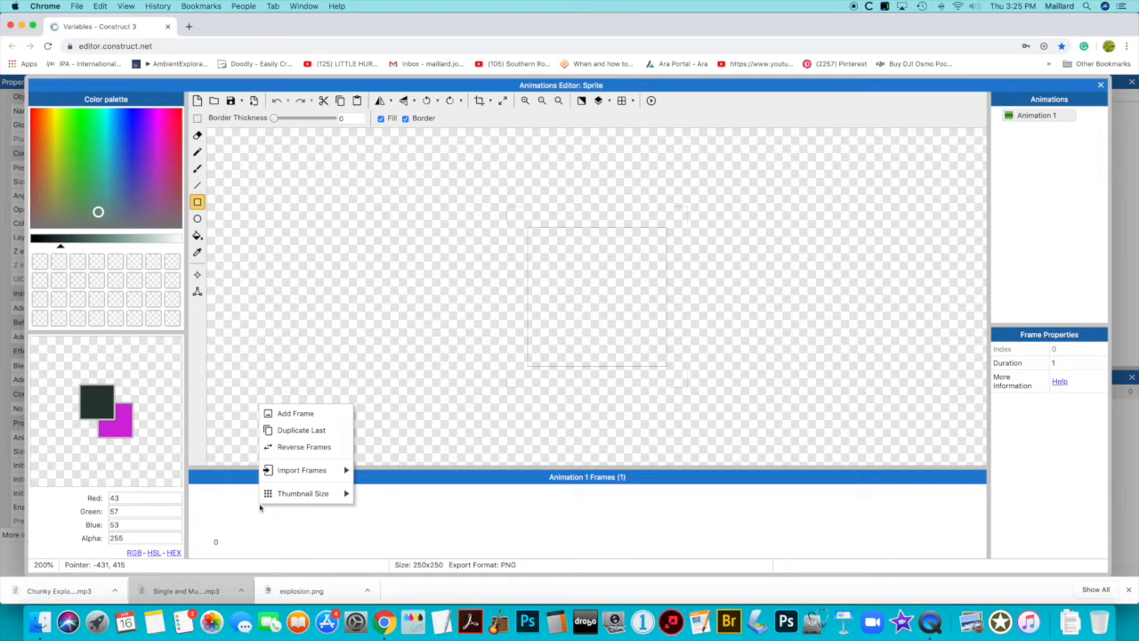
{"action": "mouse_move", "coordinate": [313, 479]}
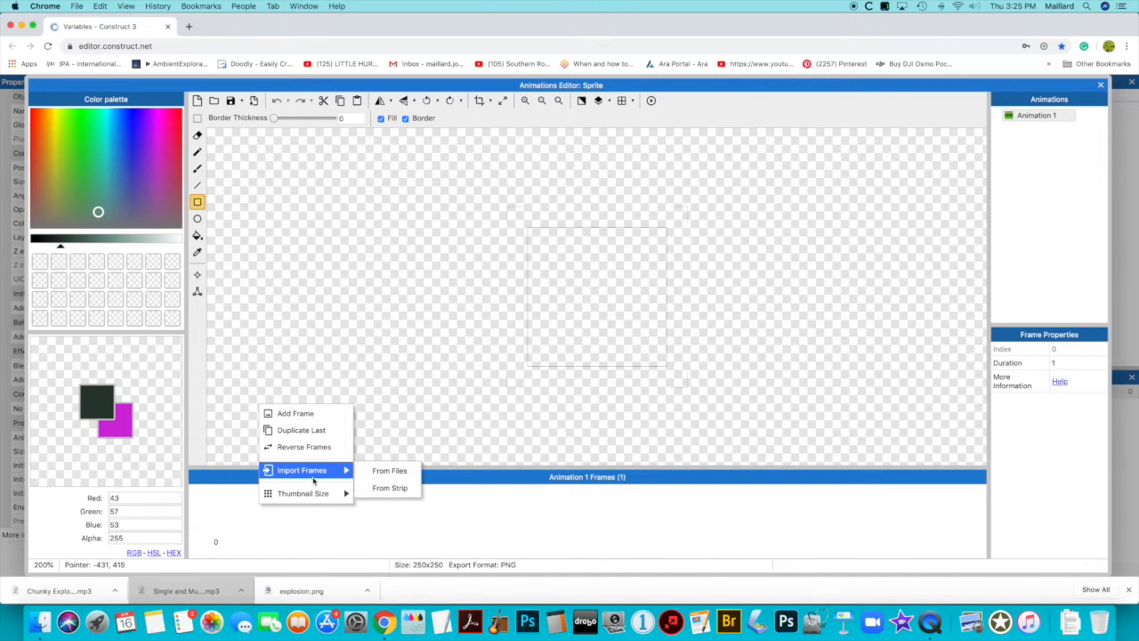
{"action": "left_click", "coordinate": [388, 490]}
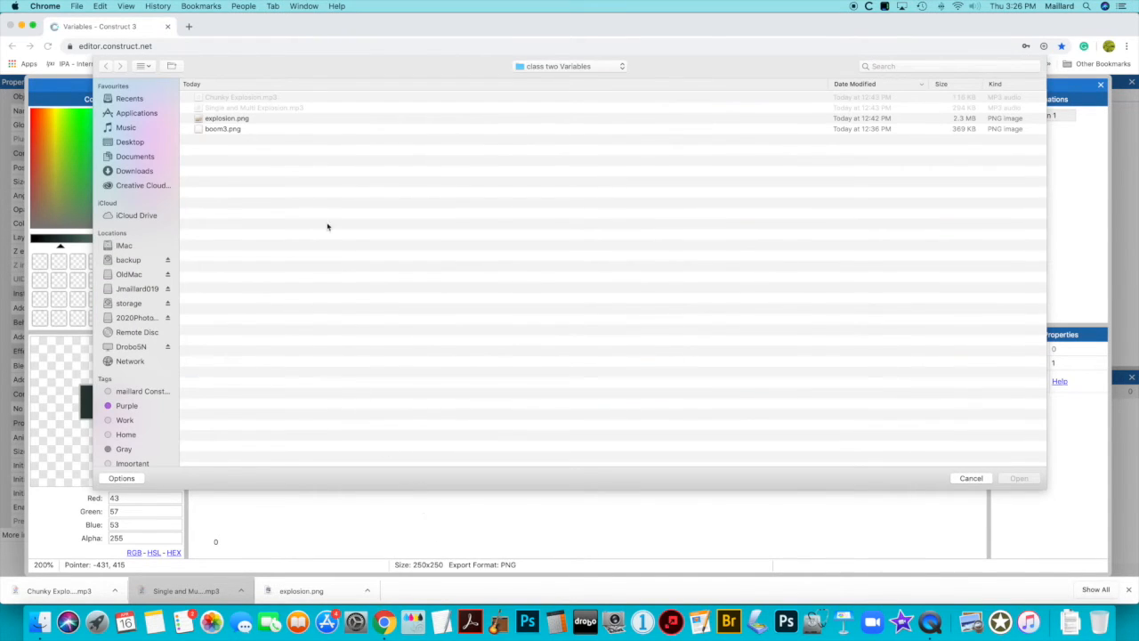
{"action": "double_click", "coordinate": [225, 118]}
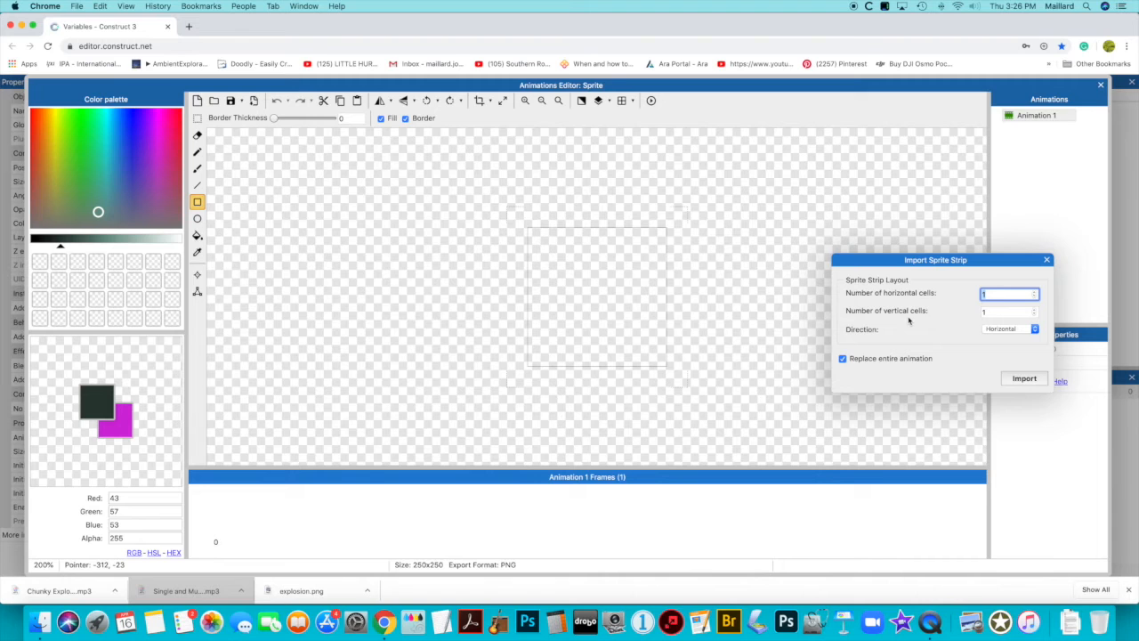
Step: Switch to Finder and open explosion.png to examine how many rows and columns of frames it has
{"action": "left_click", "coordinate": [41, 629]}
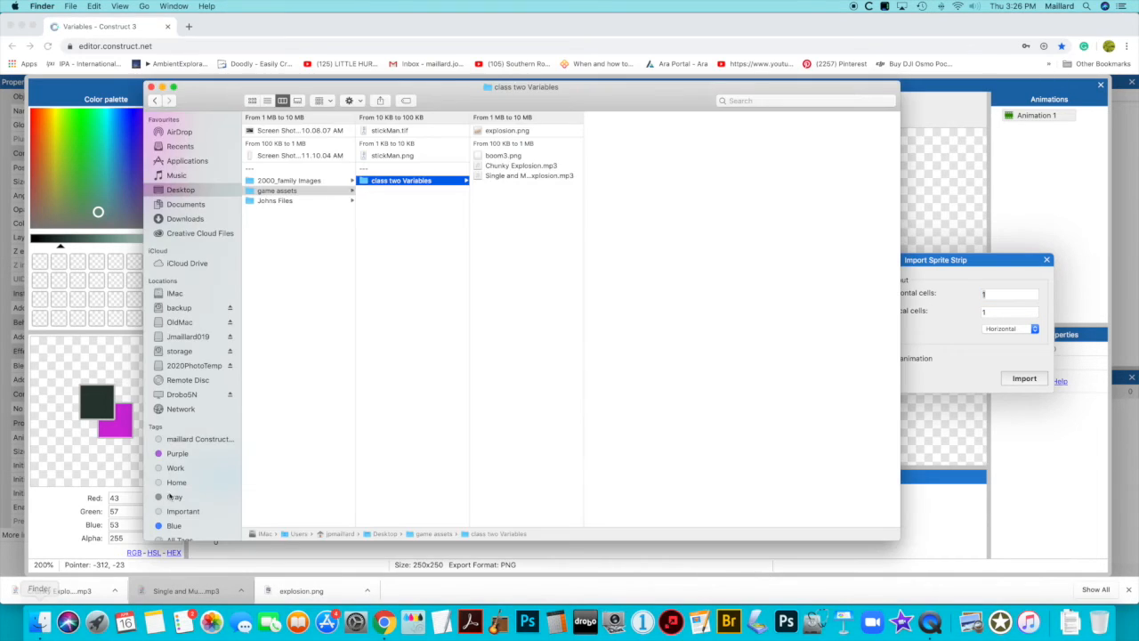
{"action": "double_click", "coordinate": [504, 131]}
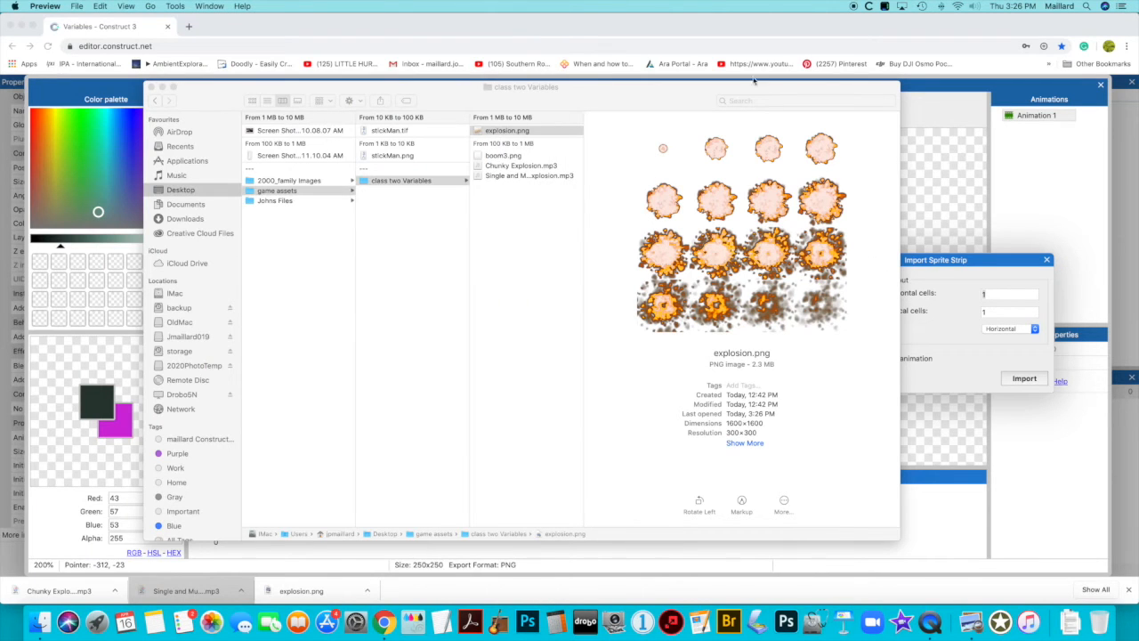
{"action": "left_click", "coordinate": [152, 86]}
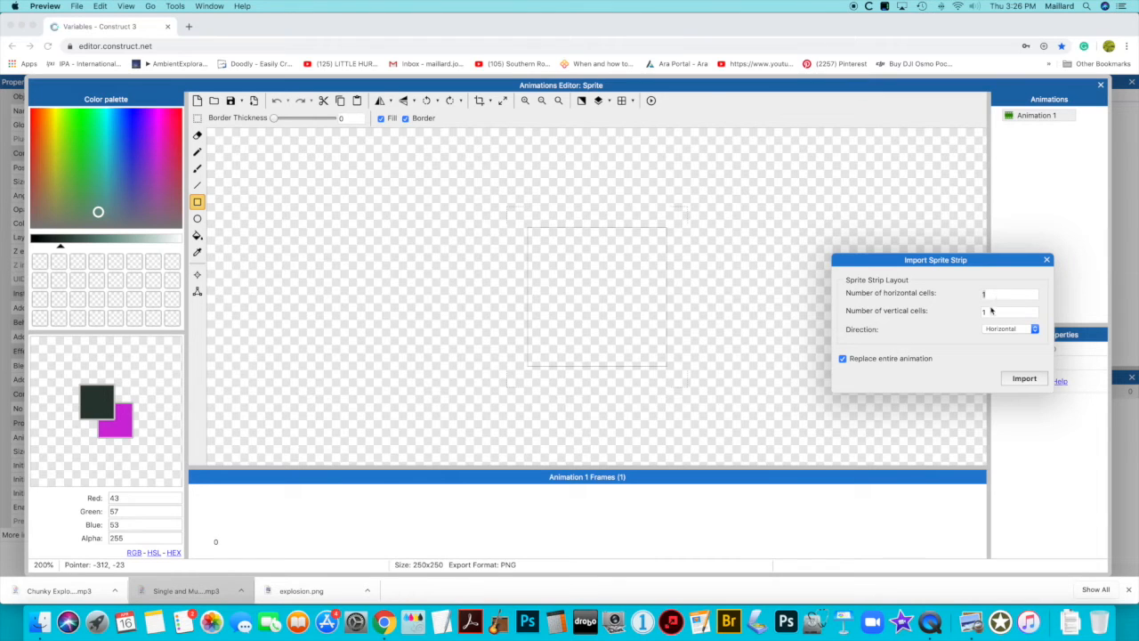
Step: Import the explosion sprite strip as 4 horizontal by 4 vertical cells, replacing the entire animation
{"action": "left_click", "coordinate": [990, 299]}
{"action": "type", "text": "4"}
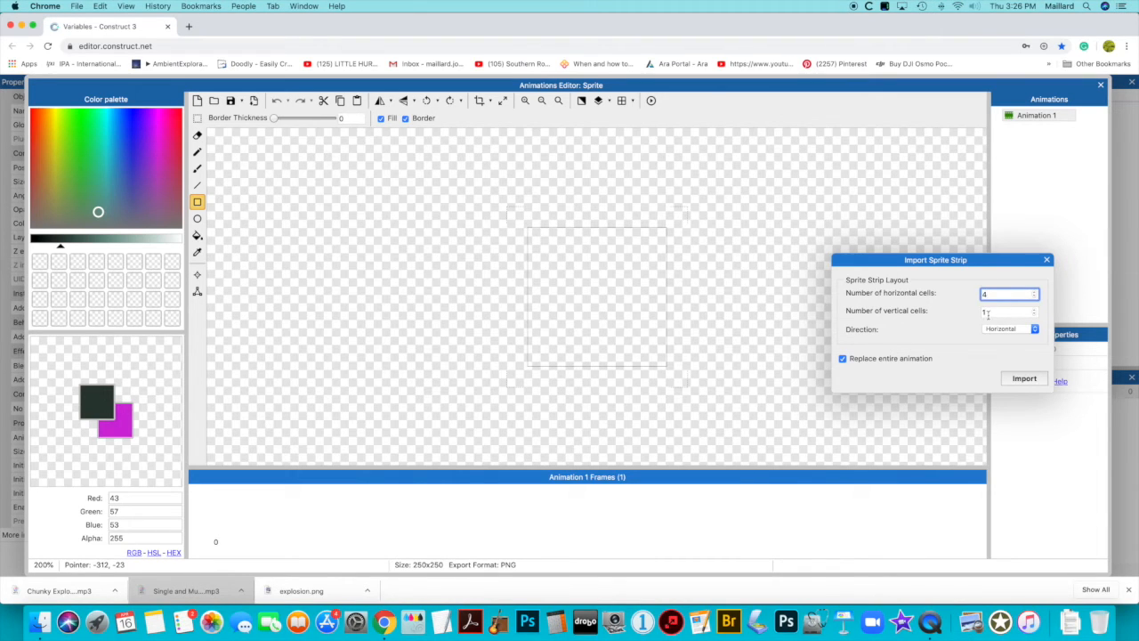
{"action": "left_click", "coordinate": [986, 314]}
{"action": "type", "text": "4"}
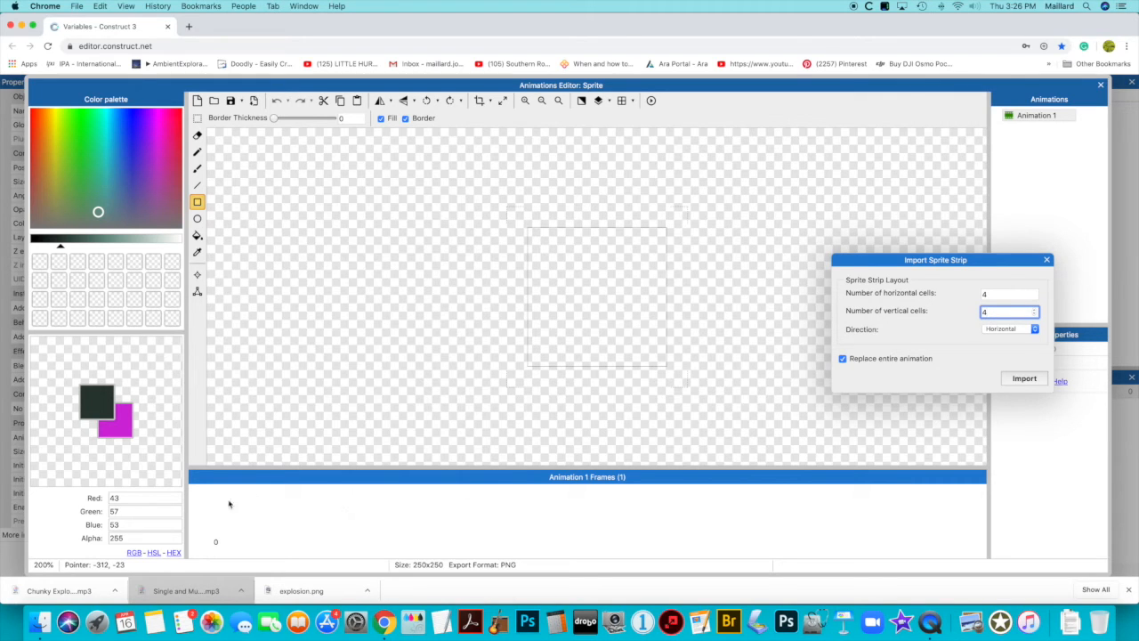
{"action": "left_click", "coordinate": [1025, 379]}
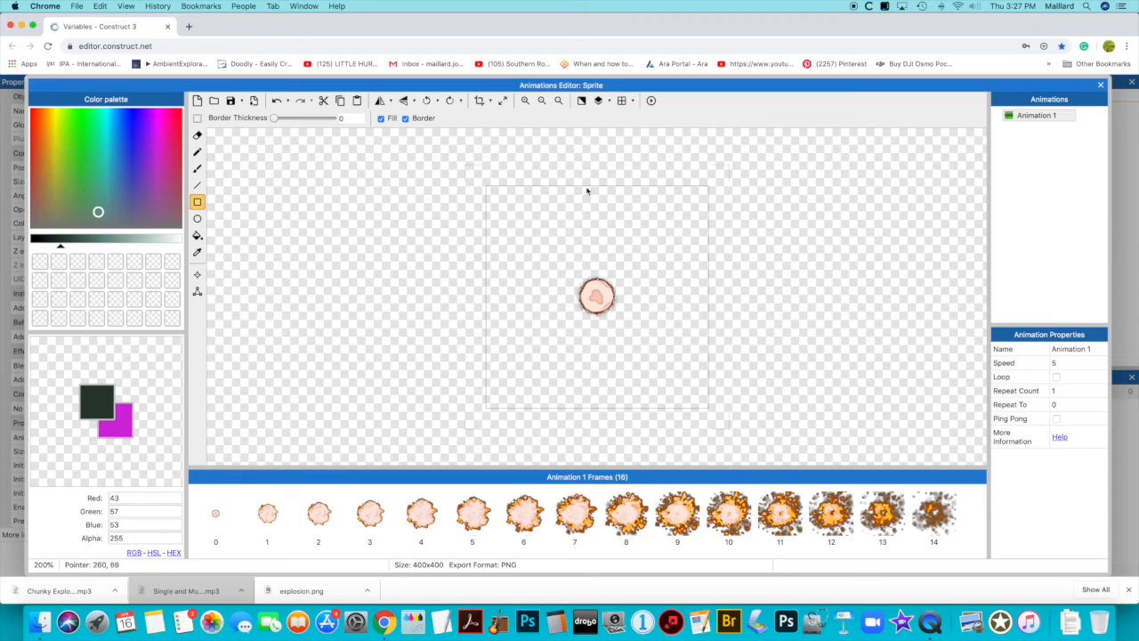
Step: Crop the transparent edges of every frame in the animation and show the first frame's origin point
{"action": "left_click", "coordinate": [490, 103]}
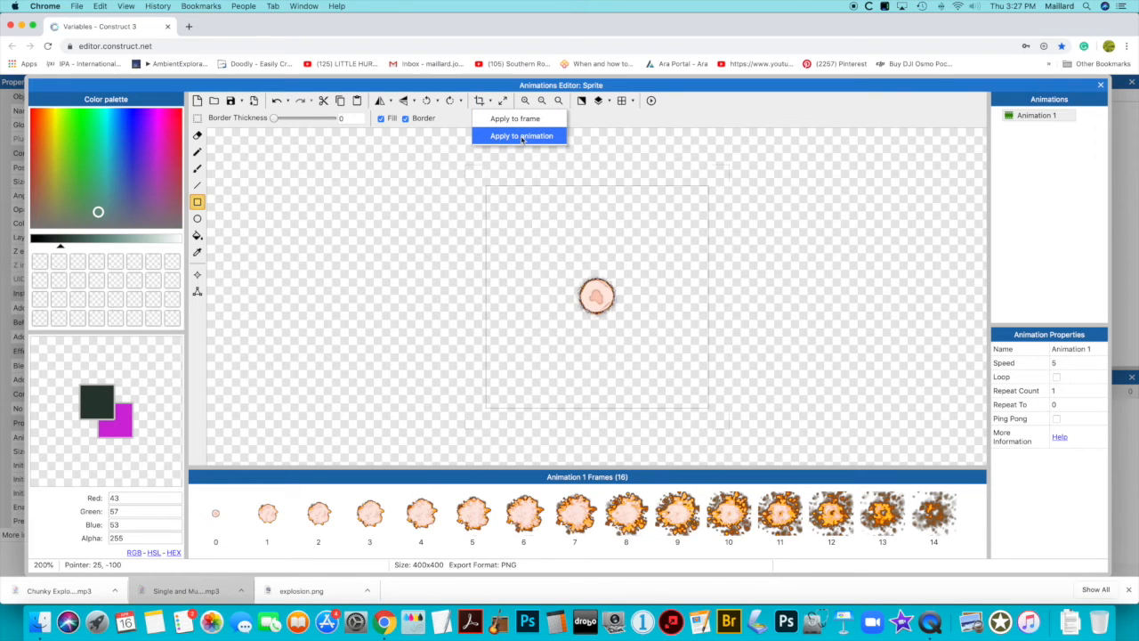
{"action": "left_click", "coordinate": [522, 136]}
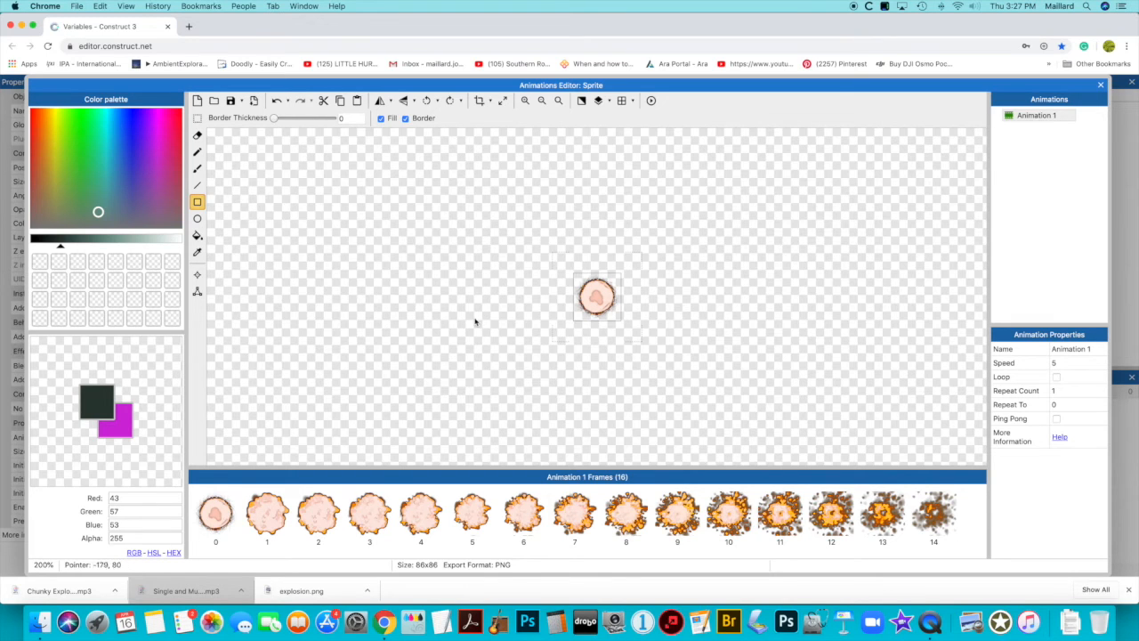
{"action": "left_click", "coordinate": [198, 275]}
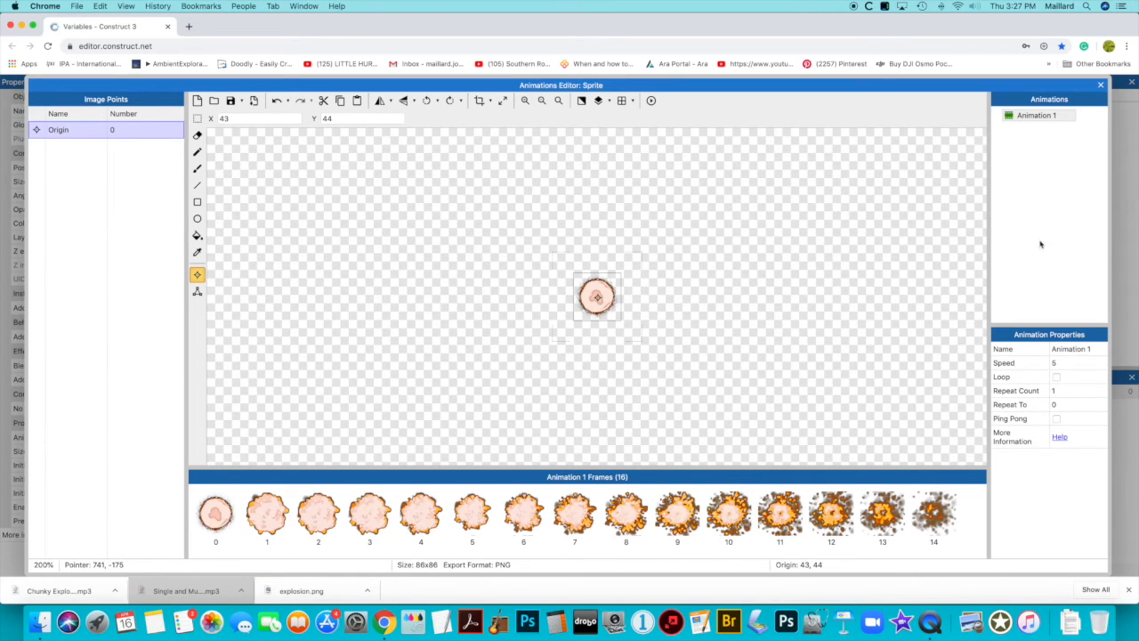
Step: Rename Animation 1 as "Bang"
{"action": "left_click", "coordinate": [1050, 118]}
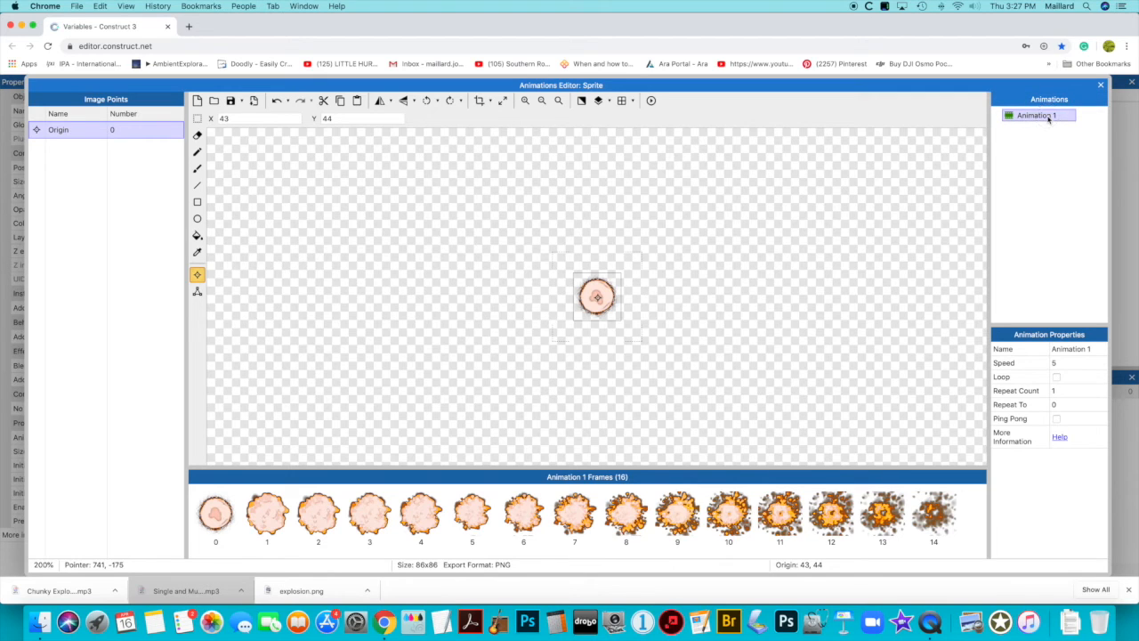
{"action": "double_click", "coordinate": [1048, 117]}
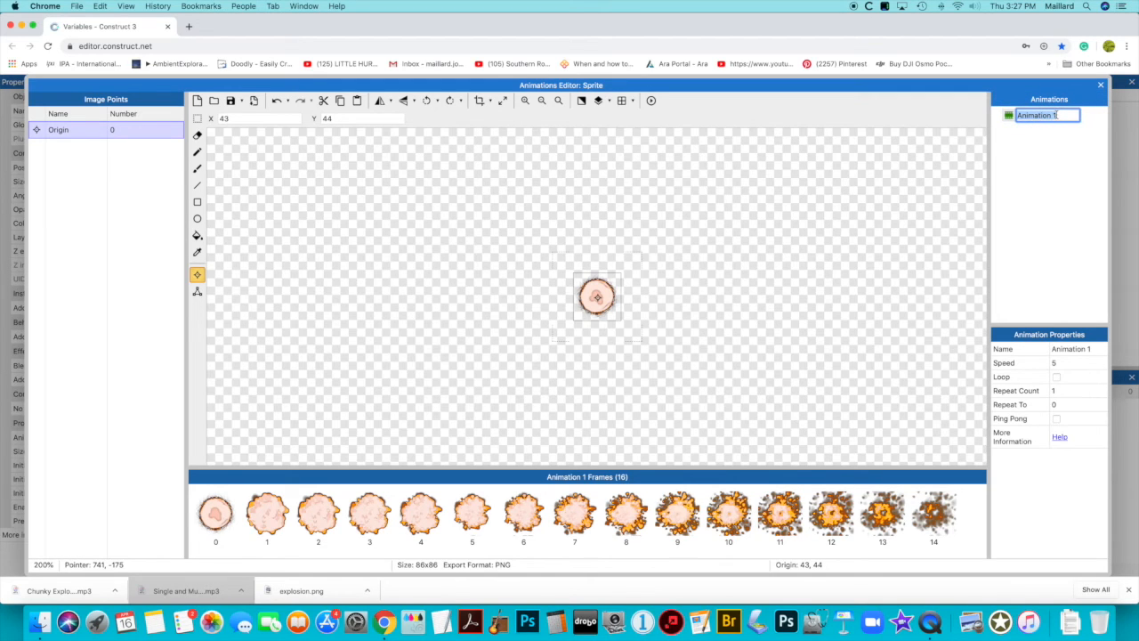
{"action": "type", "text": "Bang"}
{"action": "left_click", "coordinate": [1078, 349]}
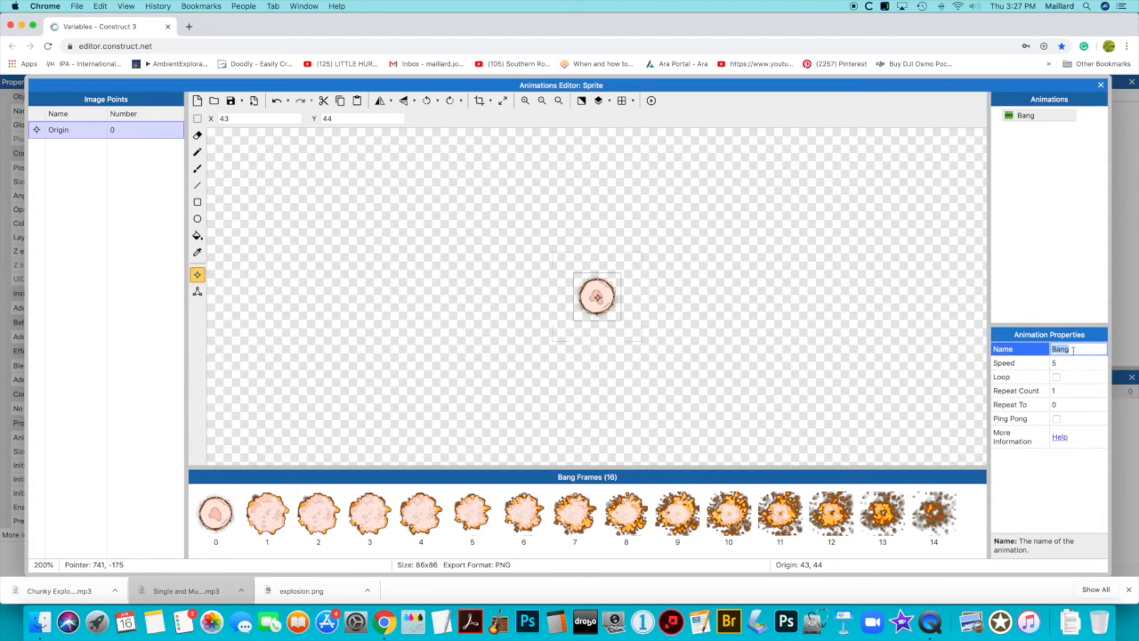
Step: Preview the Bang animation to check how fast it plays at its default speed
{"action": "left_click", "coordinate": [1065, 362]}
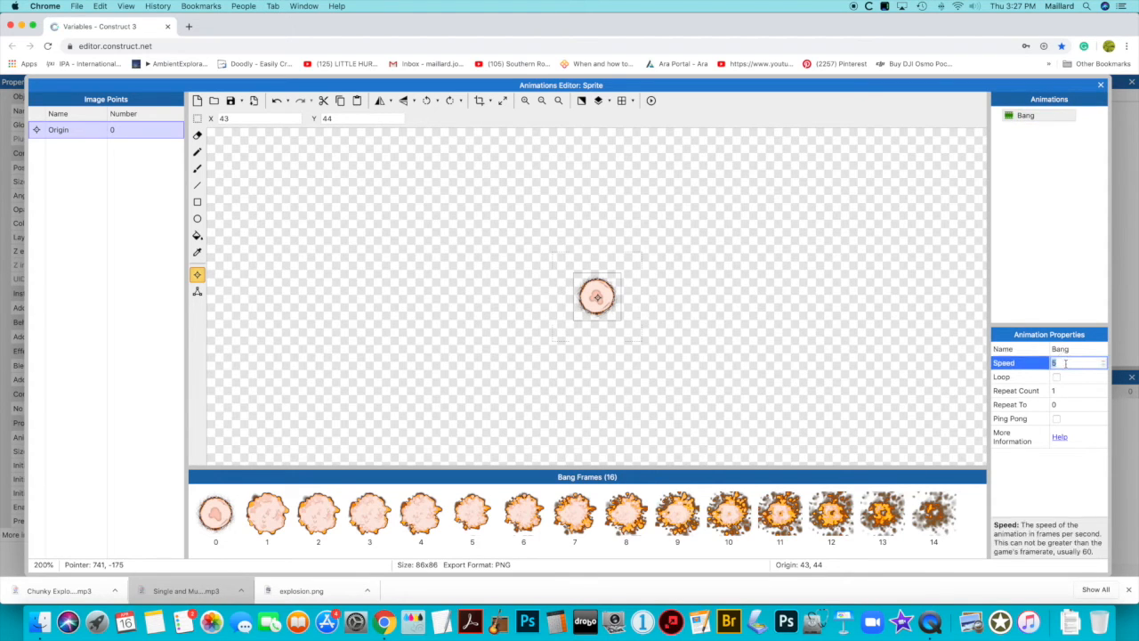
{"action": "left_click", "coordinate": [650, 101]}
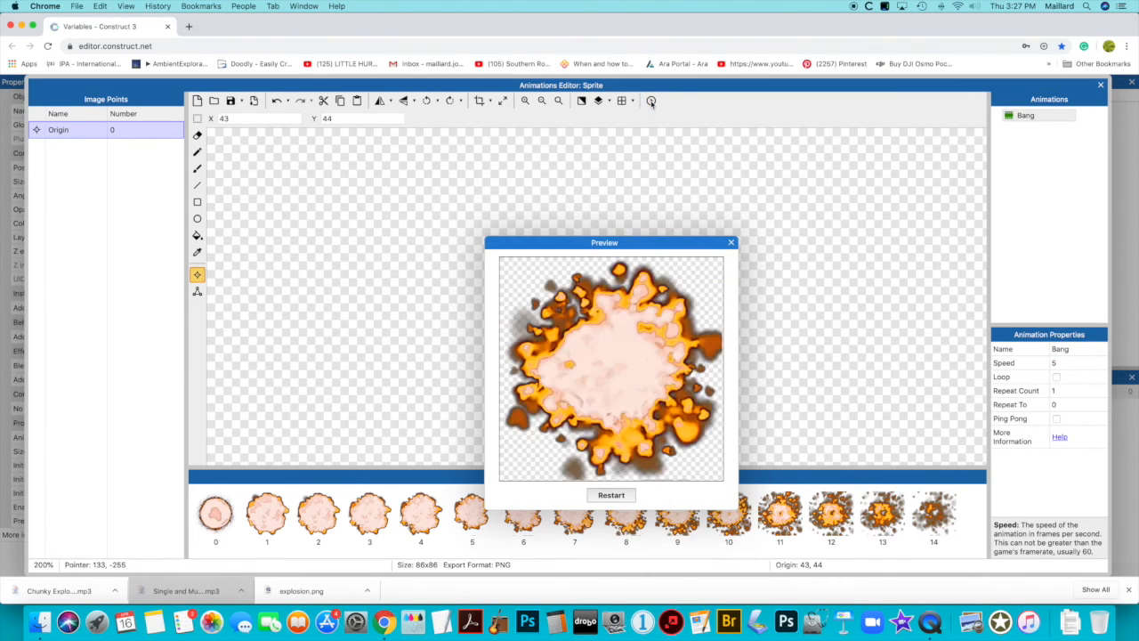
{"action": "left_click", "coordinate": [728, 244]}
Step: Set the Bang animation's speed to 30 and replay its preview
{"action": "left_click", "coordinate": [1057, 363]}
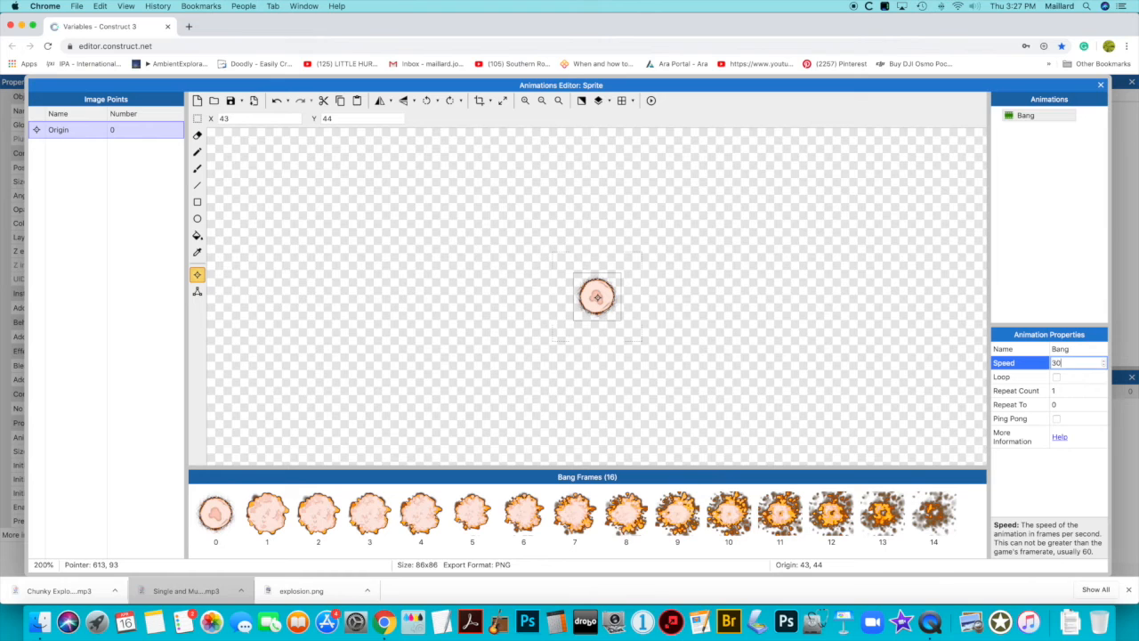
{"action": "left_click", "coordinate": [840, 279]}
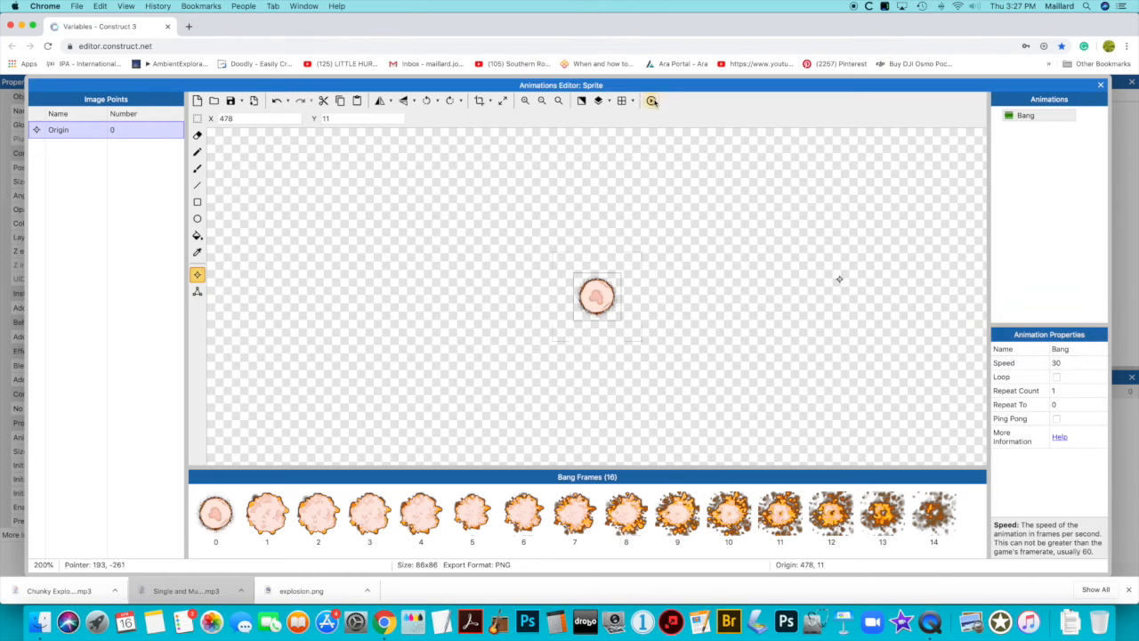
{"action": "left_click", "coordinate": [653, 100]}
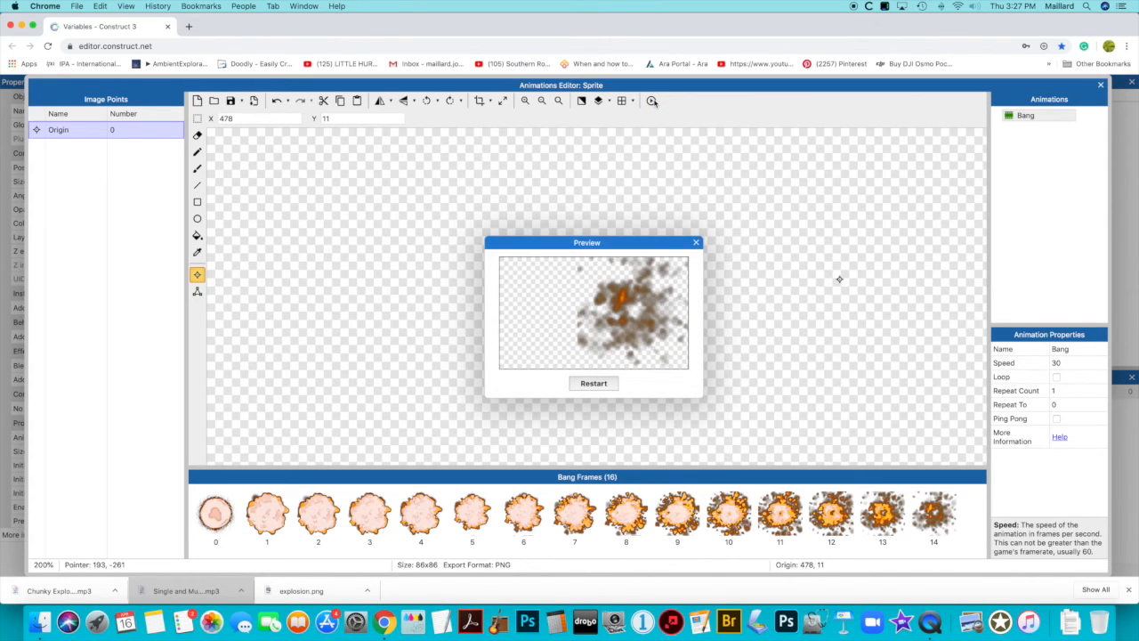
{"action": "left_click", "coordinate": [592, 382]}
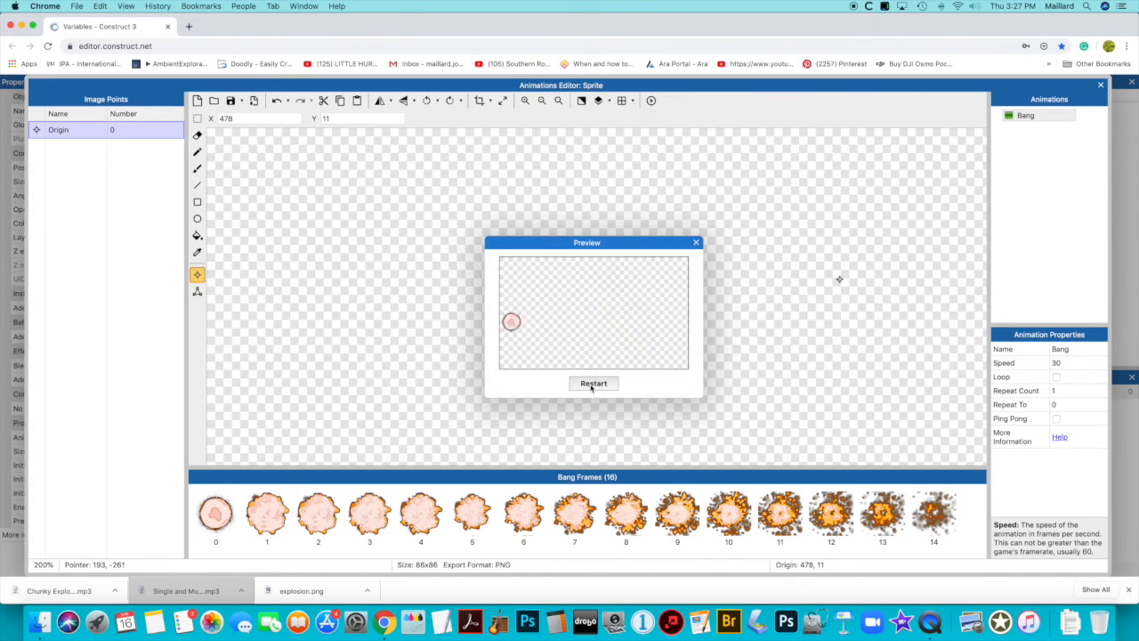
{"action": "left_click", "coordinate": [696, 242]}
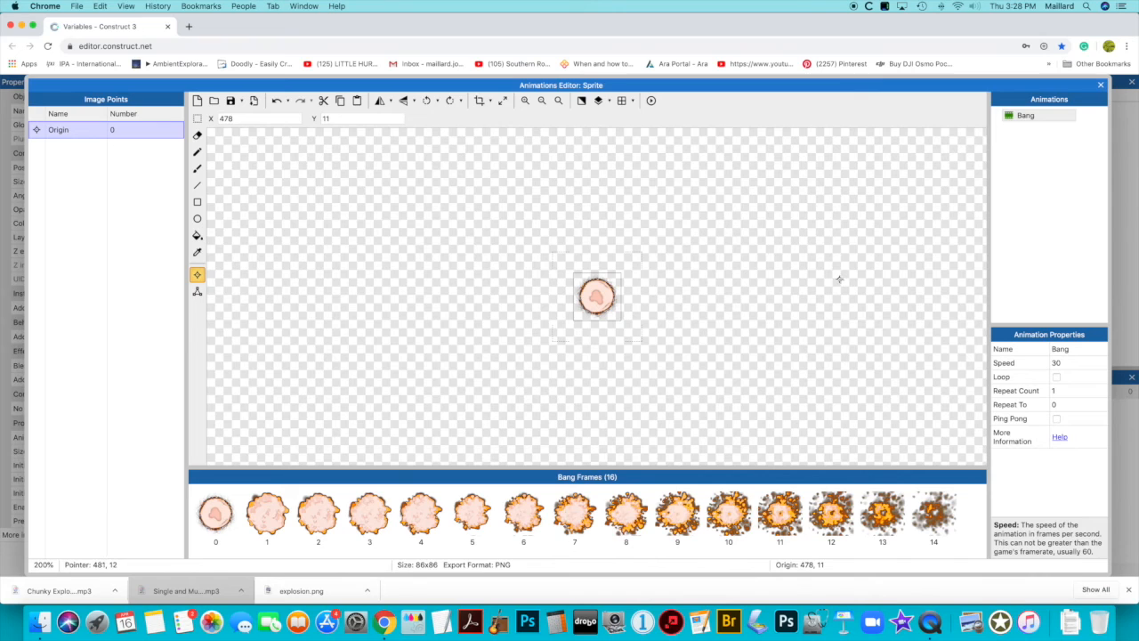
Step: Move the first frame's origin back to its centre at X 43, Y 42, and close the Animations Editor after previewing
{"action": "left_click", "coordinate": [596, 296]}
{"action": "key", "text": "Right"}
{"action": "key", "text": "Right"}
{"action": "key", "text": "Down"}
{"action": "key", "text": "Down"}
{"action": "left_click", "coordinate": [650, 100]}
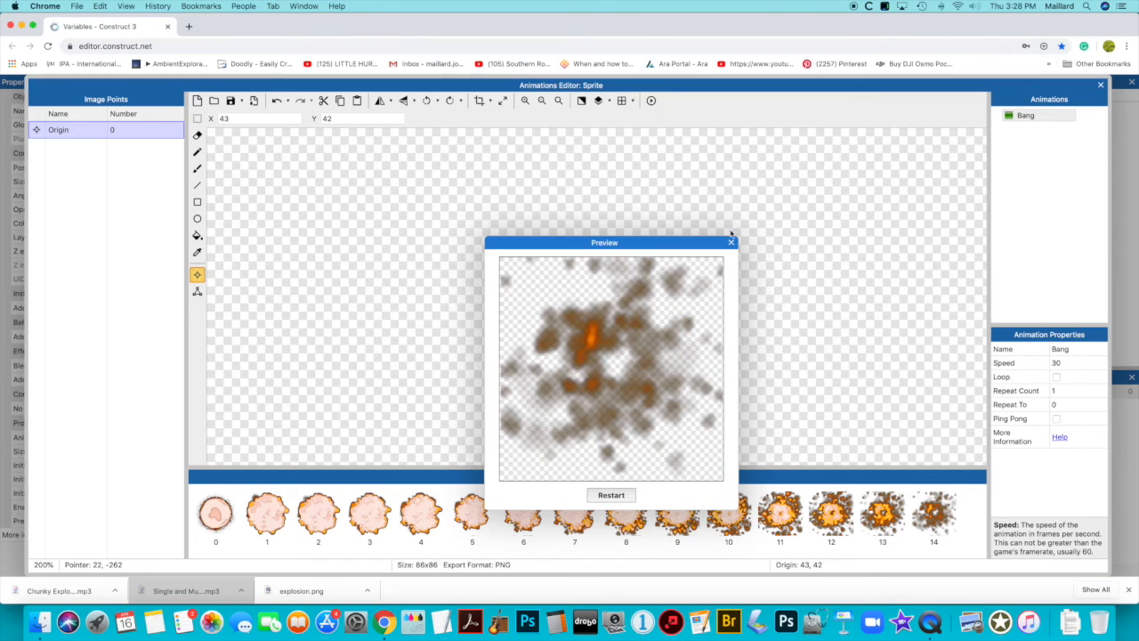
{"action": "left_click", "coordinate": [730, 242]}
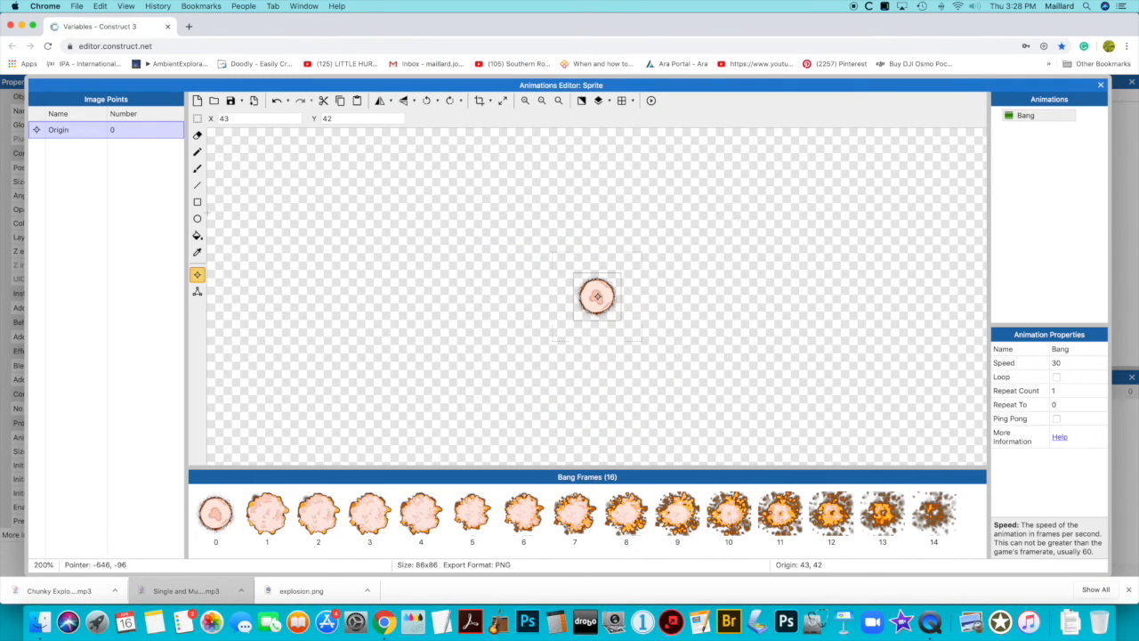
{"action": "left_click", "coordinate": [197, 135]}
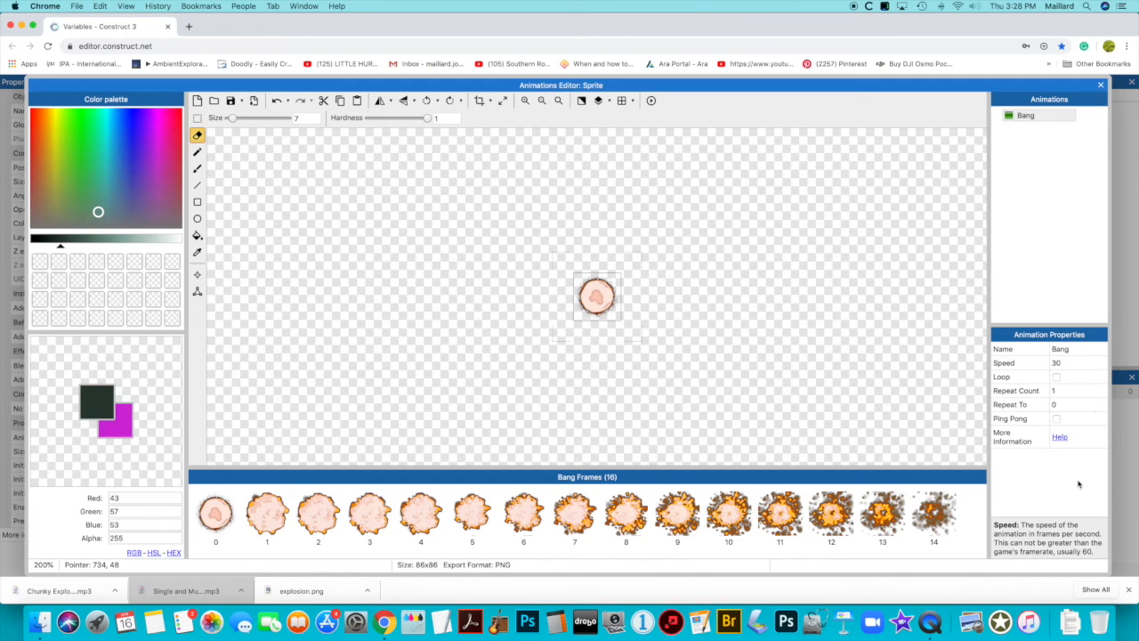
{"action": "left_click", "coordinate": [1101, 84]}
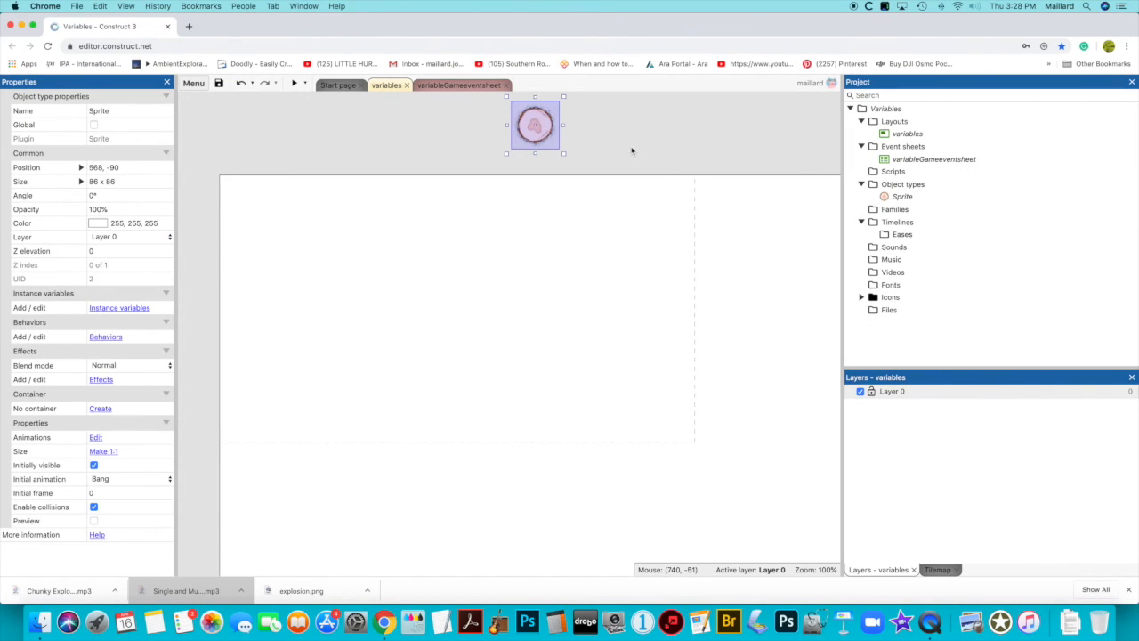
Step: Run a preview of the layout to check whether the explosion shows inside the game window
{"action": "scroll", "coordinate": [633, 151], "scroll_direction": "up", "scroll_amount": 2}
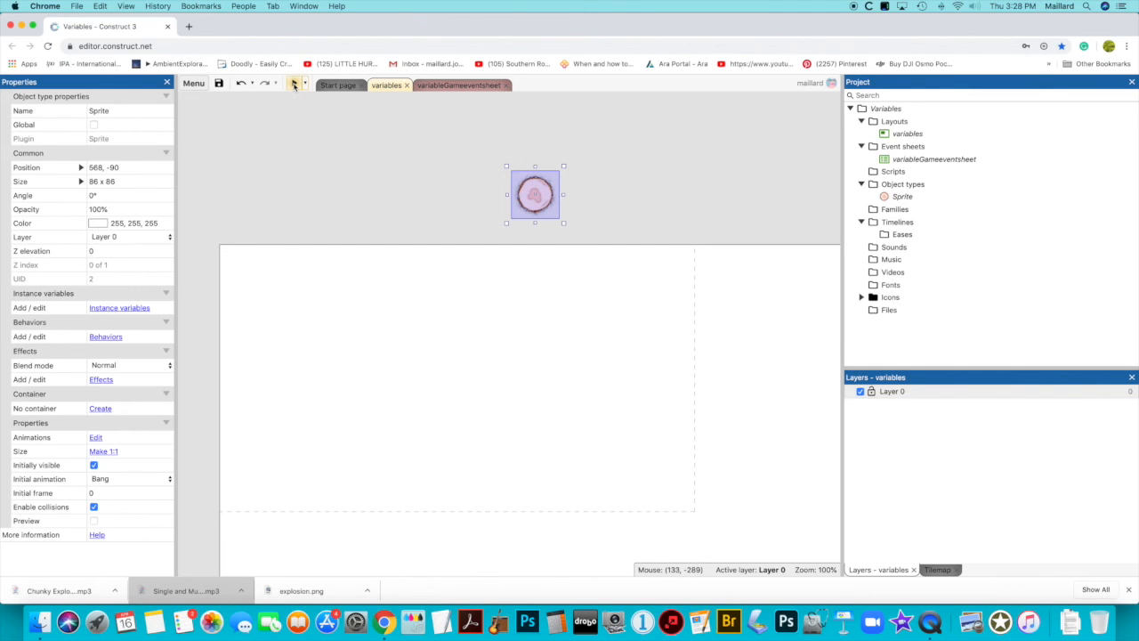
{"action": "left_click", "coordinate": [294, 84]}
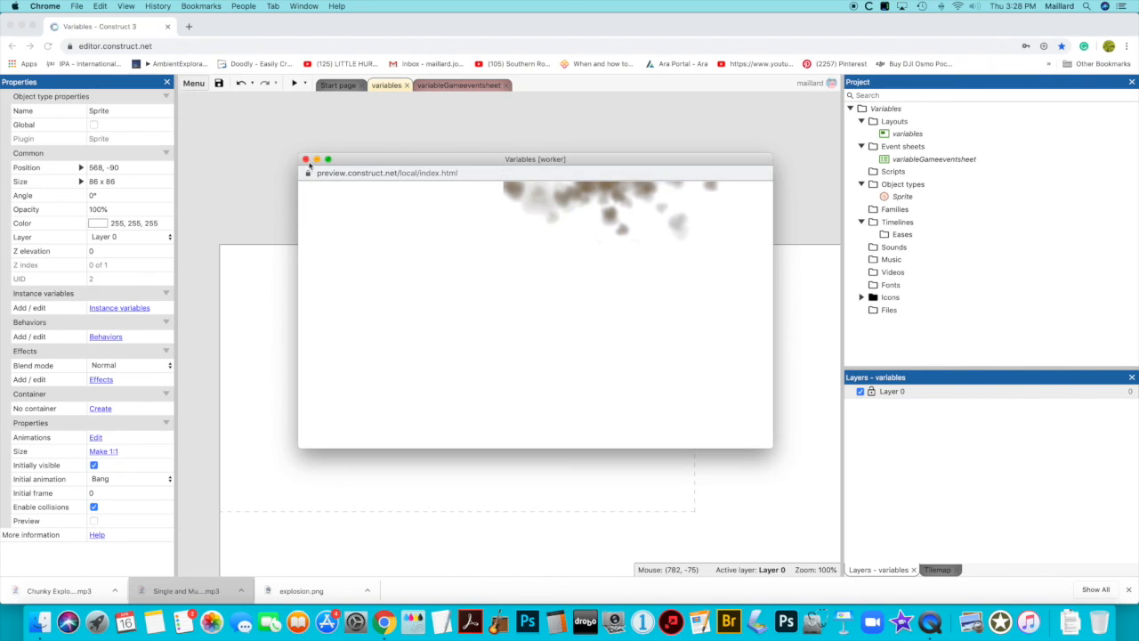
{"action": "left_click", "coordinate": [305, 160]}
Step: Move the explosion sprite farther above the layout, to about 538, -427
{"action": "scroll", "coordinate": [529, 259], "scroll_direction": "up", "scroll_amount": 3}
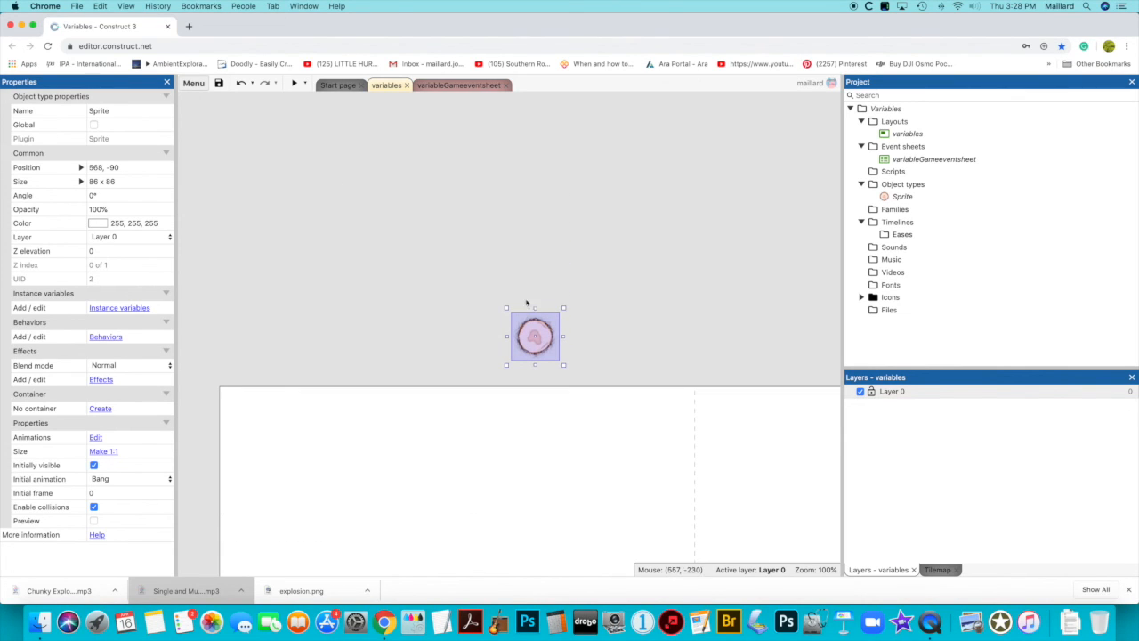
{"action": "left_click_drag", "start_coordinate": [533, 331], "coordinate": [515, 146]}
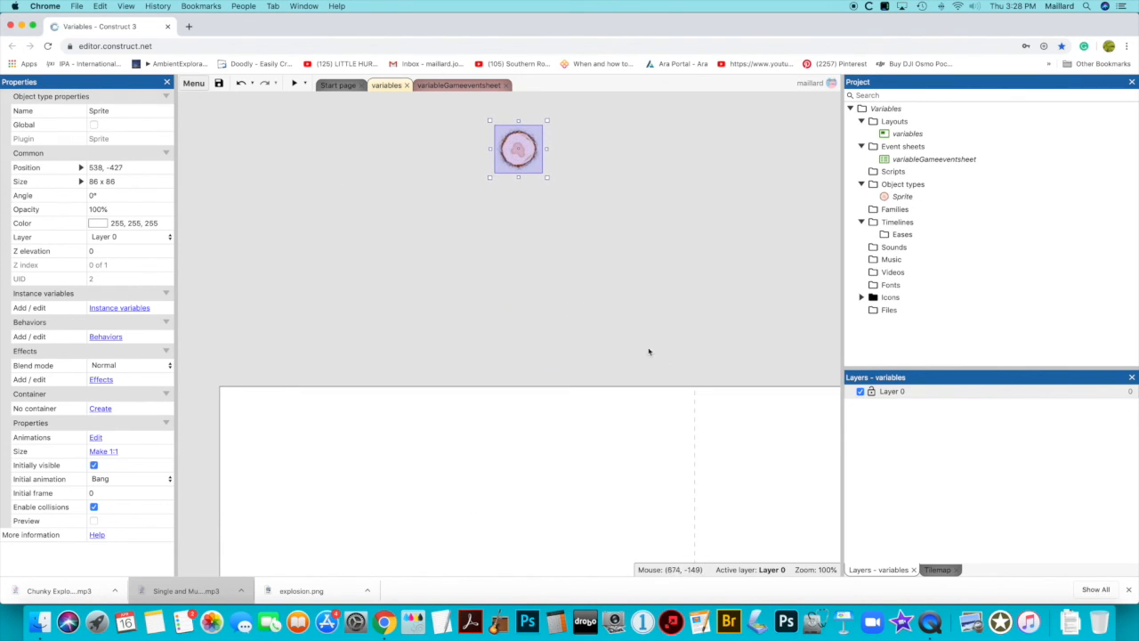
{"action": "scroll", "coordinate": [664, 361], "scroll_direction": "down", "scroll_amount": 2}
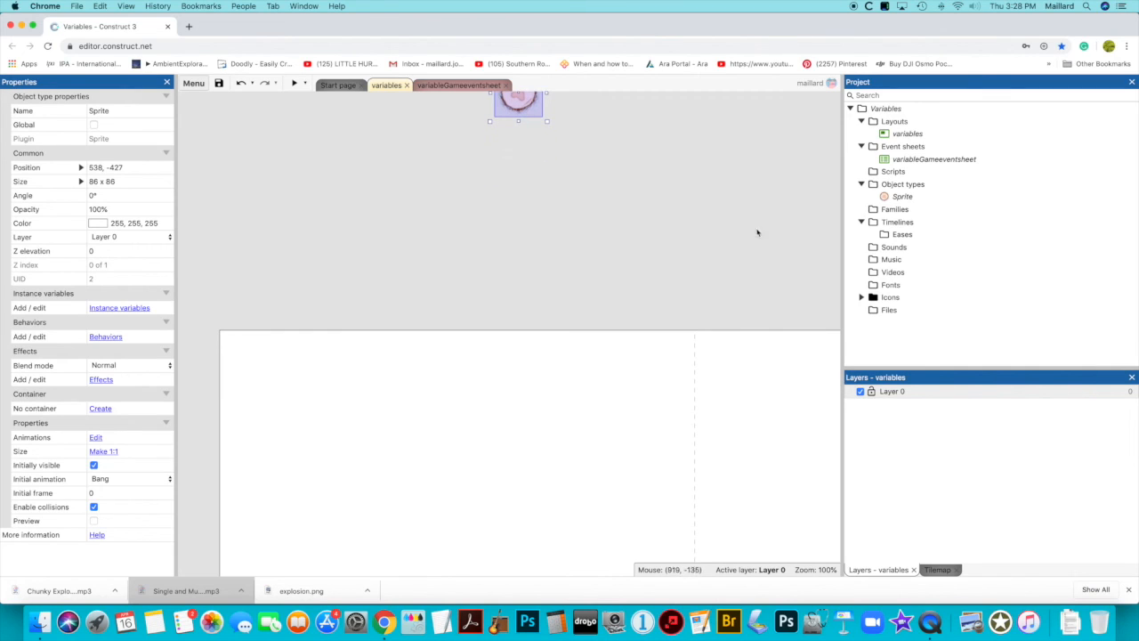
{"action": "scroll", "coordinate": [757, 231], "scroll_direction": "right", "scroll_amount": 1}
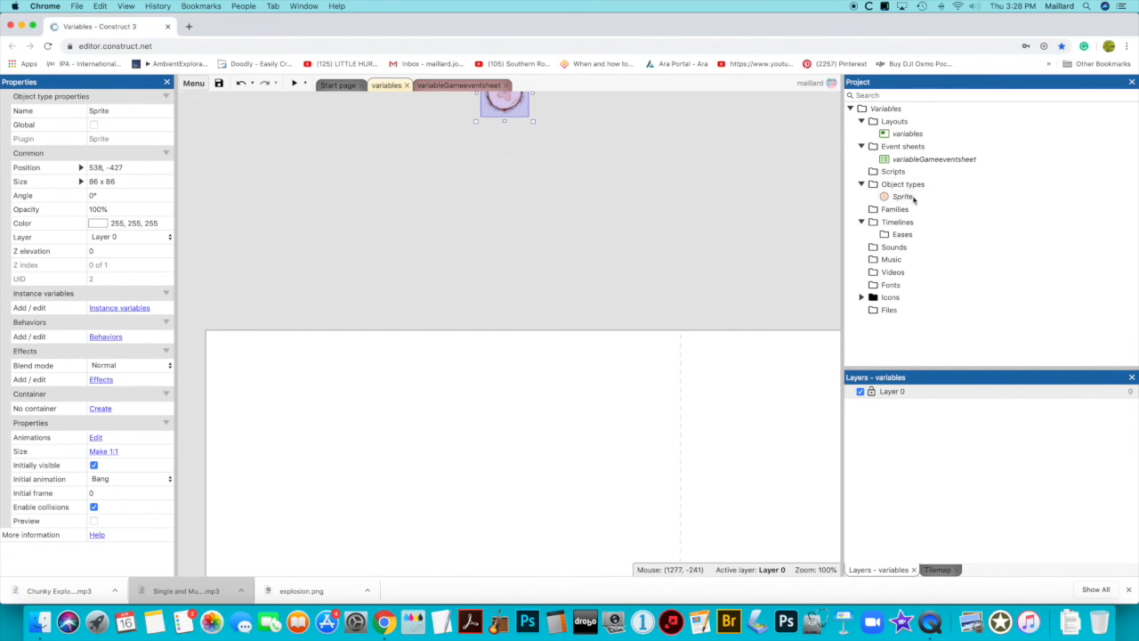
Step: Rename the Sprite object type as "BangOne" in the project tree
{"action": "left_click", "coordinate": [902, 196]}
{"action": "left_click", "coordinate": [901, 196]}
{"action": "type", "text": "Ba"}
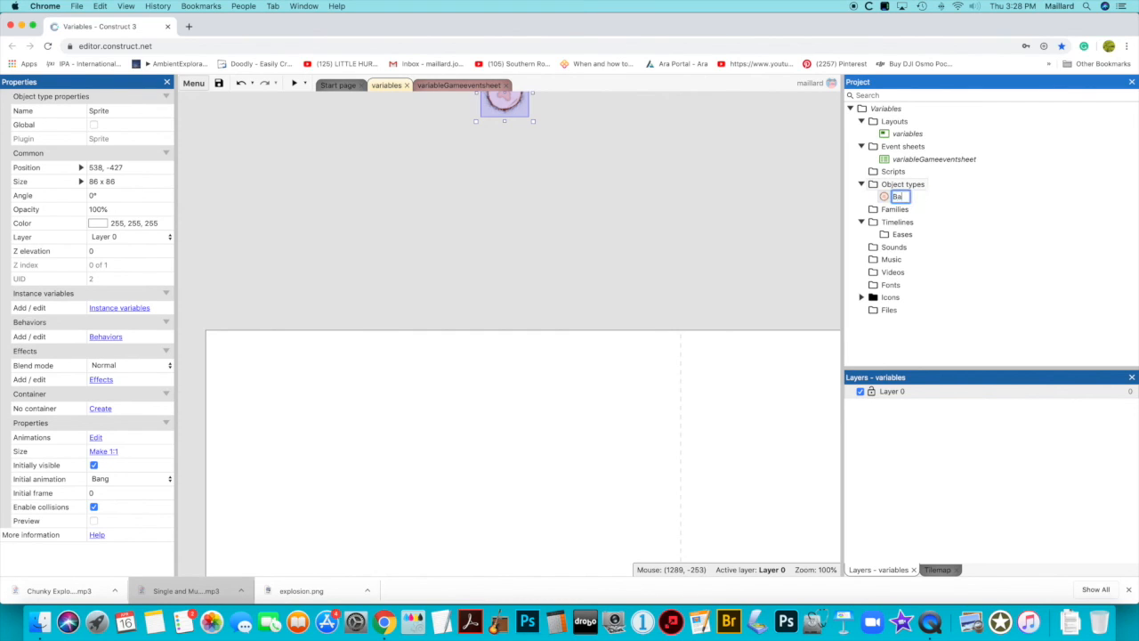
{"action": "type", "text": "ngOne"}
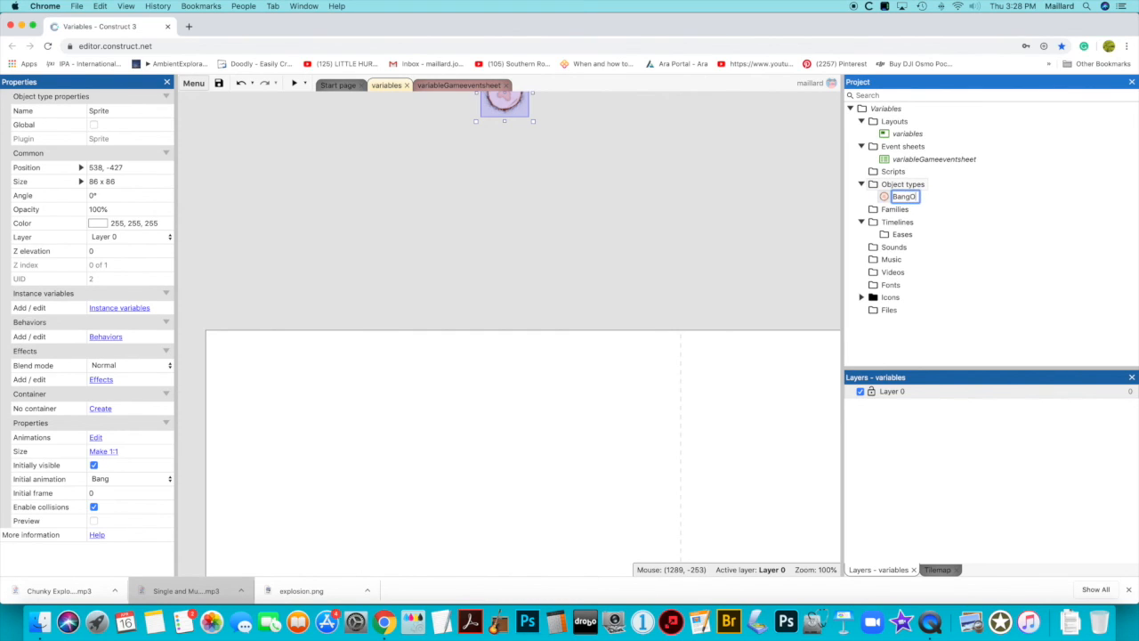